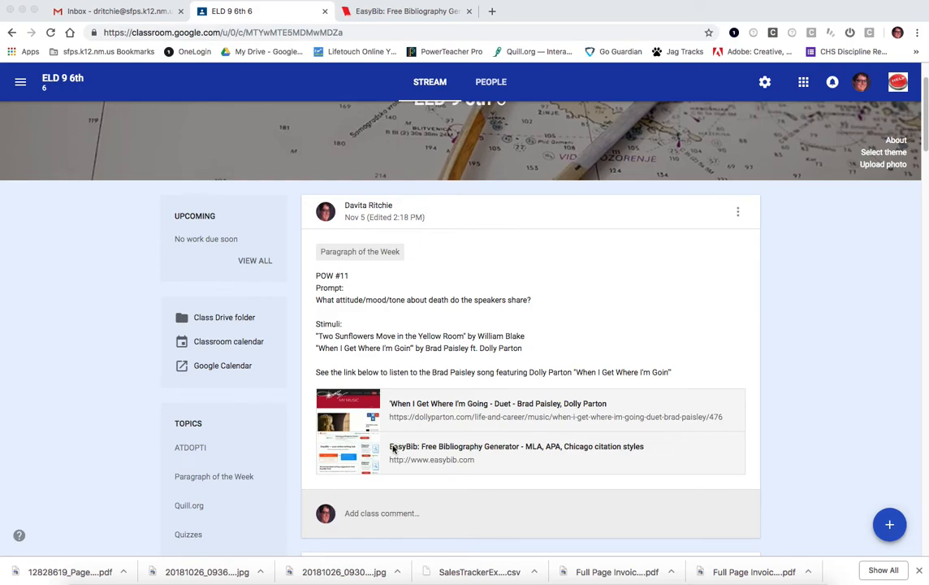
Switch to the EasyBib site and start a new account sign-up using the school Google account.
click(394, 13)
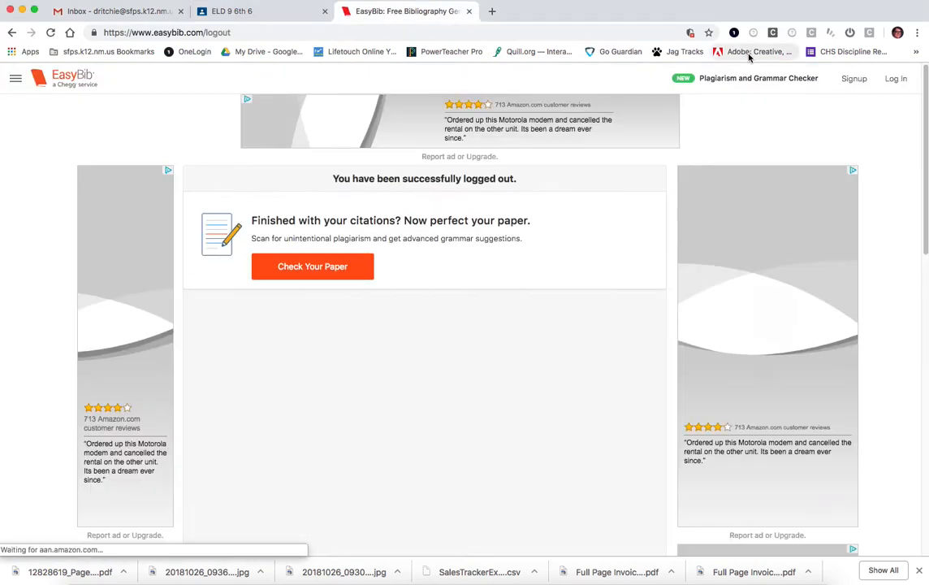
click(855, 78)
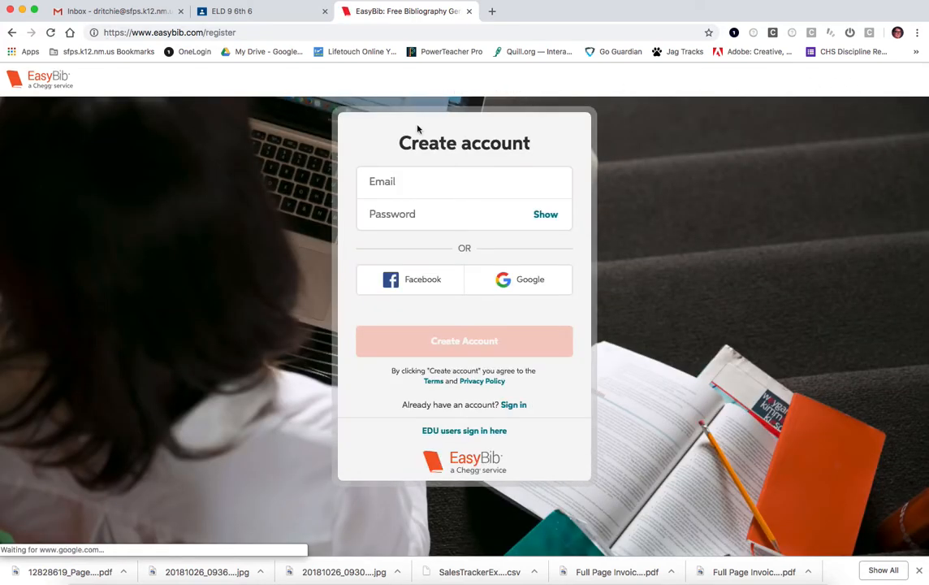
click(503, 278)
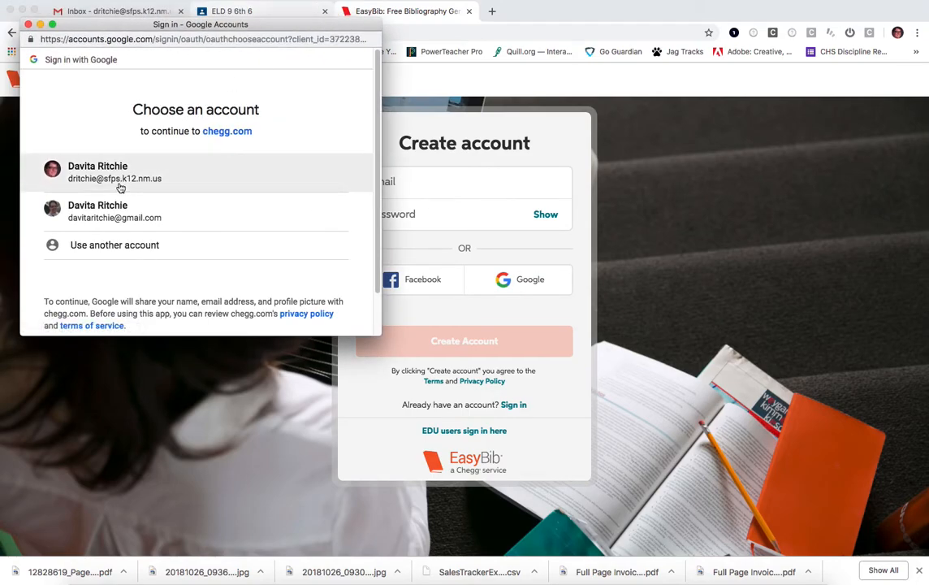
click(119, 188)
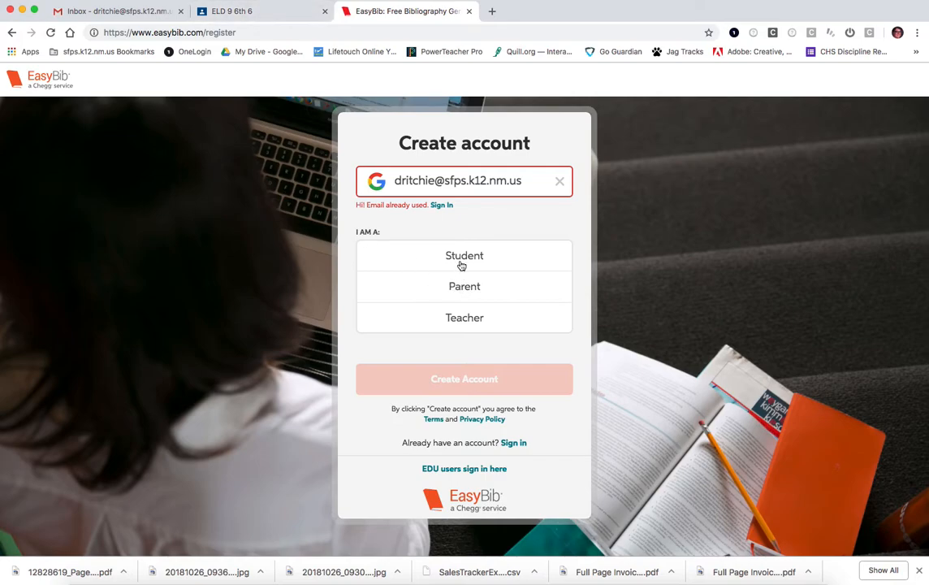
Fill in the sign-up profile as a Student in High School planning to graduate in 2022.
click(460, 259)
click(469, 301)
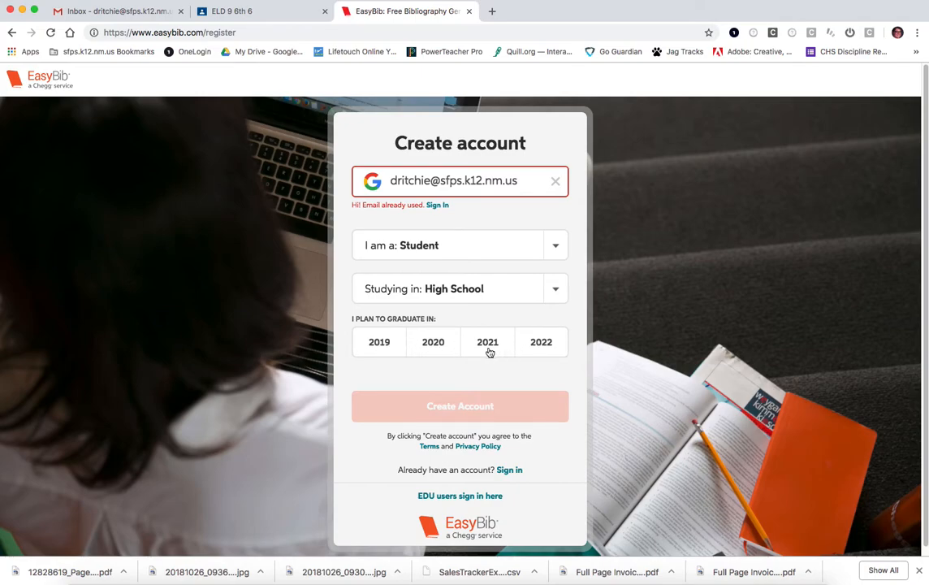
click(549, 346)
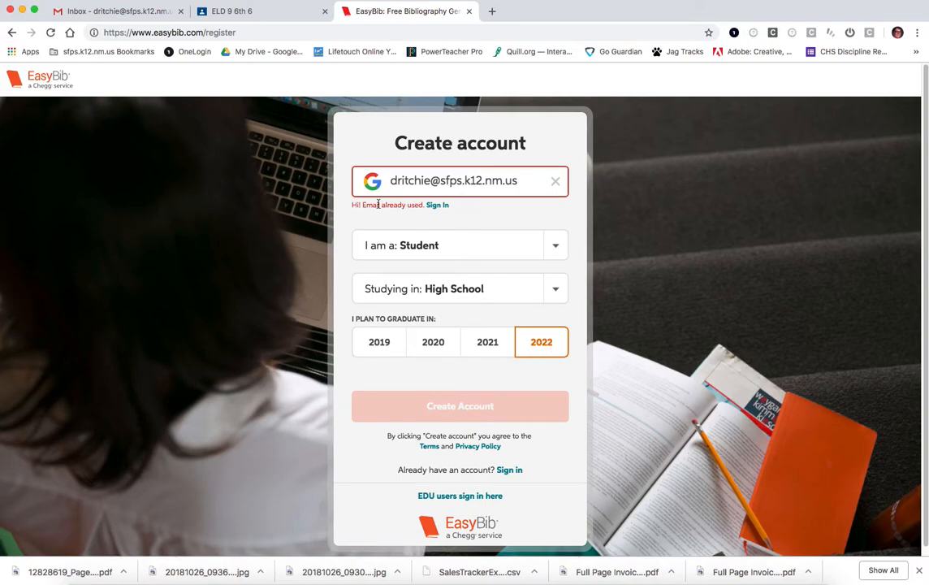
Sign in to the existing EasyBib account with the school Google account instead of registering.
click(438, 207)
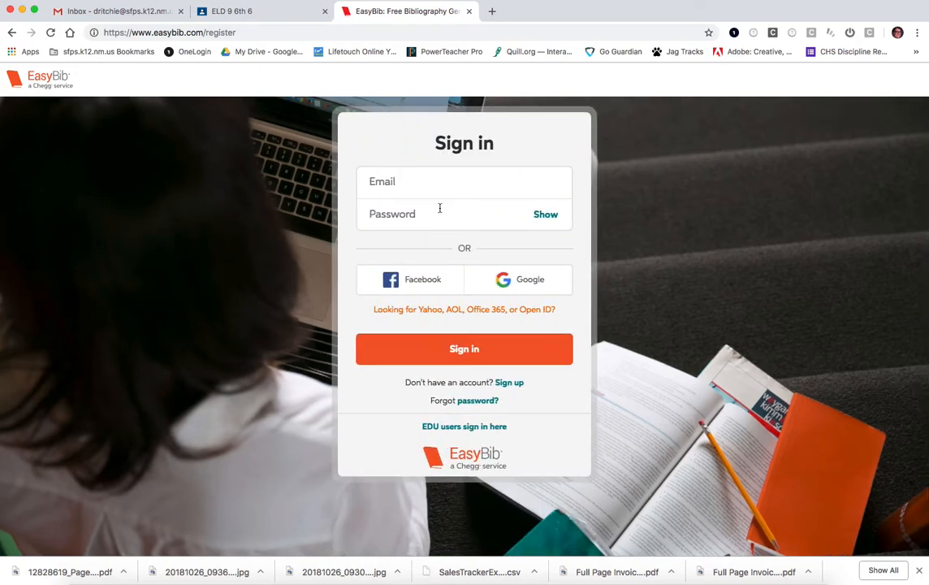
click(509, 280)
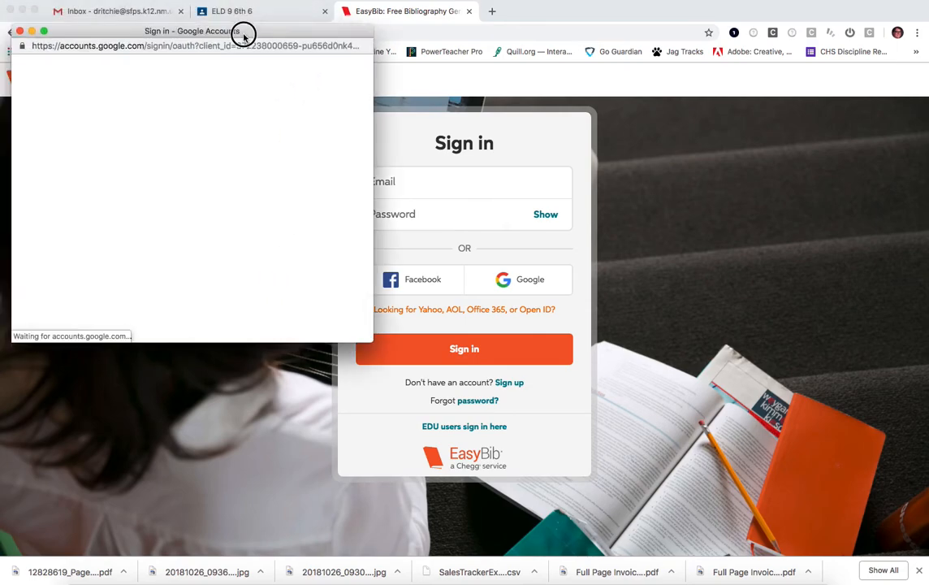
click(97, 181)
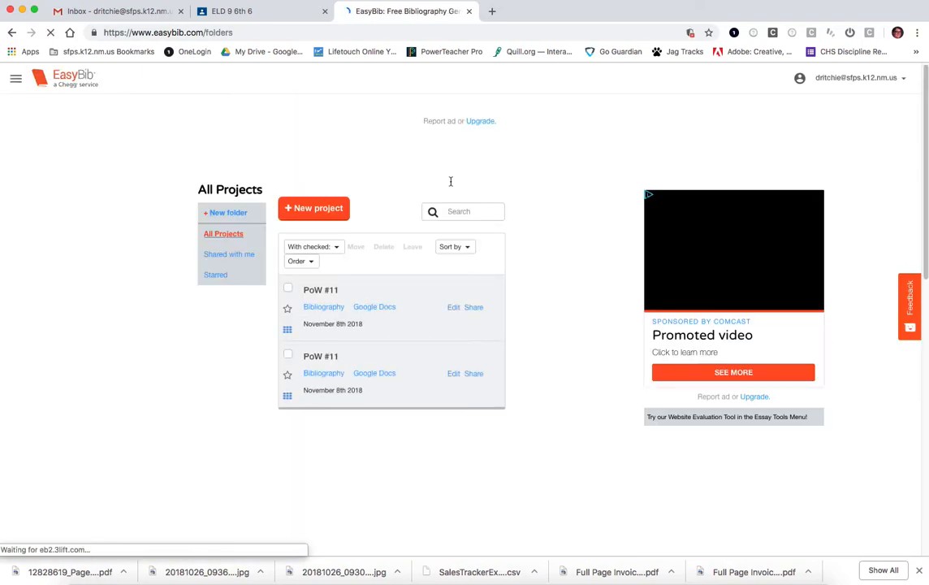
Open the My Projects page from the account options.
click(832, 79)
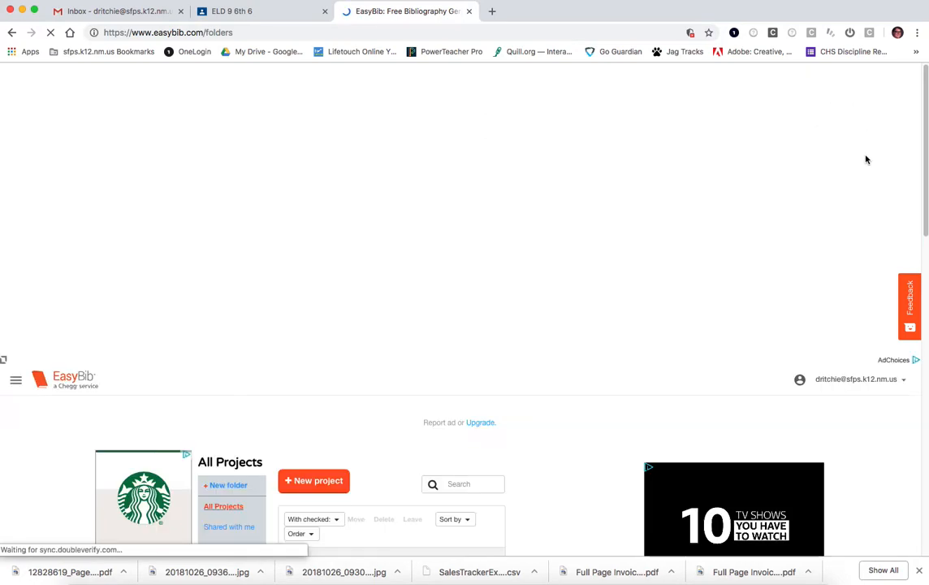
scroll(922, 233, down, 3)
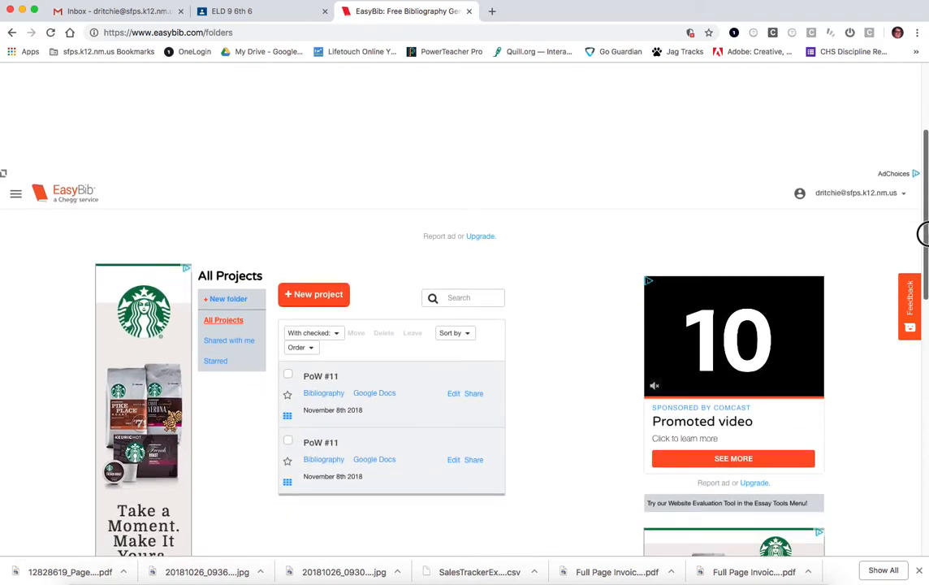
mouse_move(887, 198)
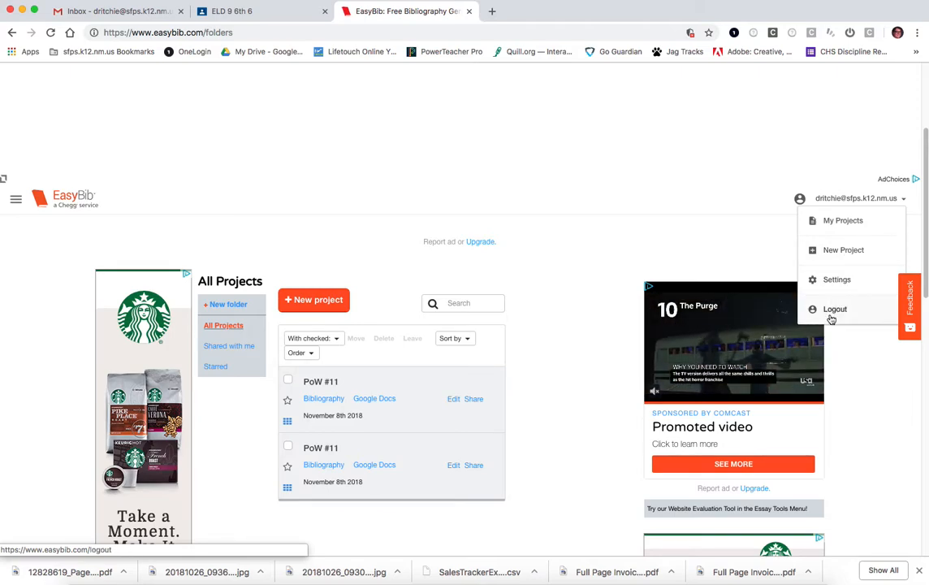
click(853, 229)
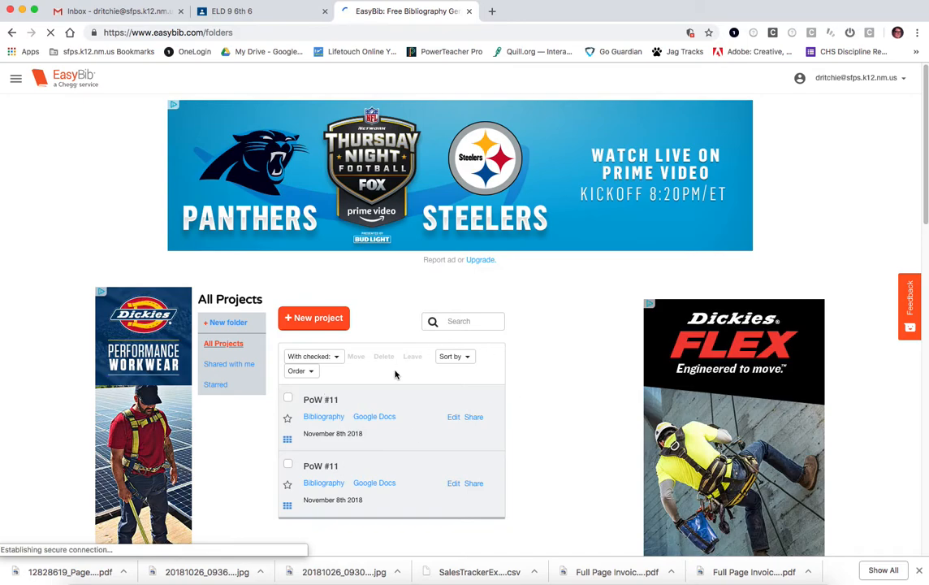
Create a new project named "PoW #11" with English as its subject.
click(314, 318)
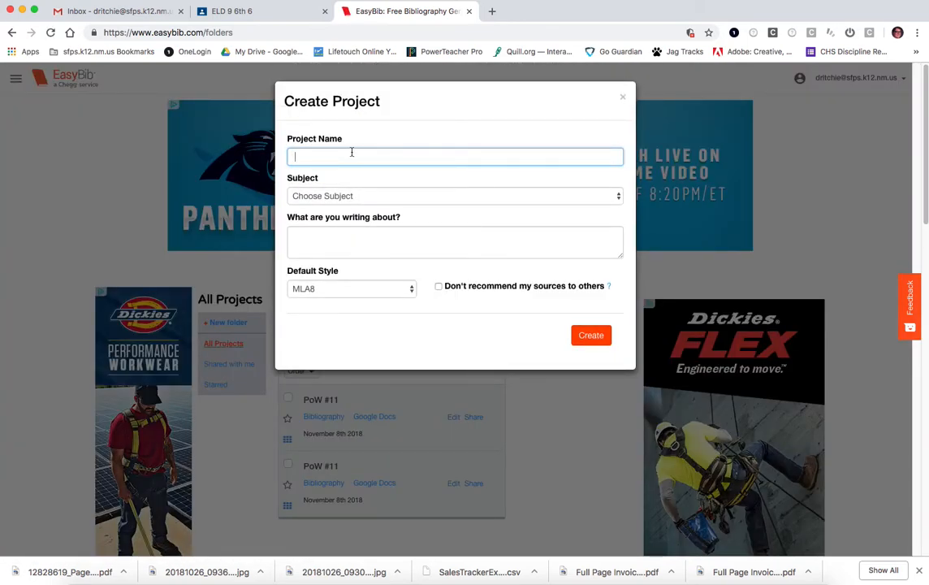
text(Pow)
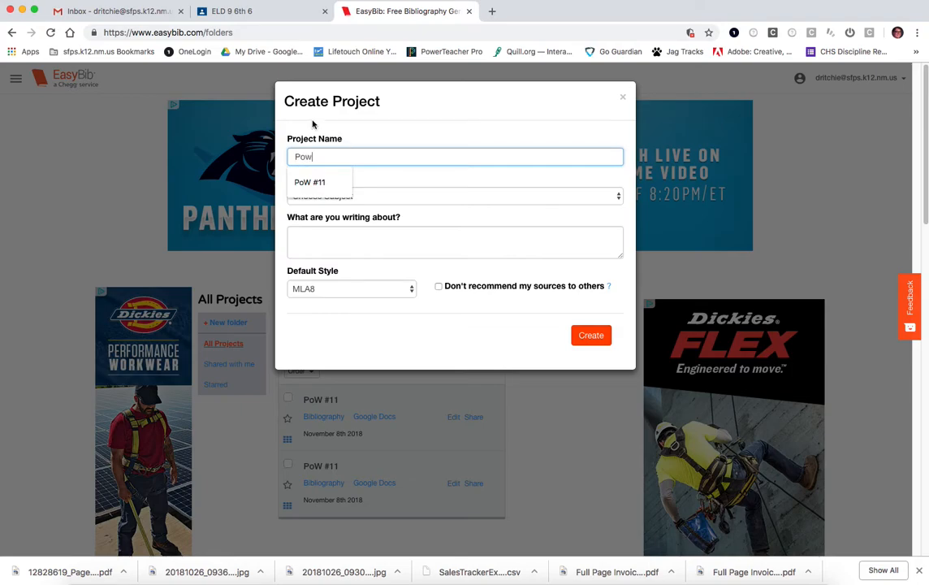
click(310, 177)
click(346, 195)
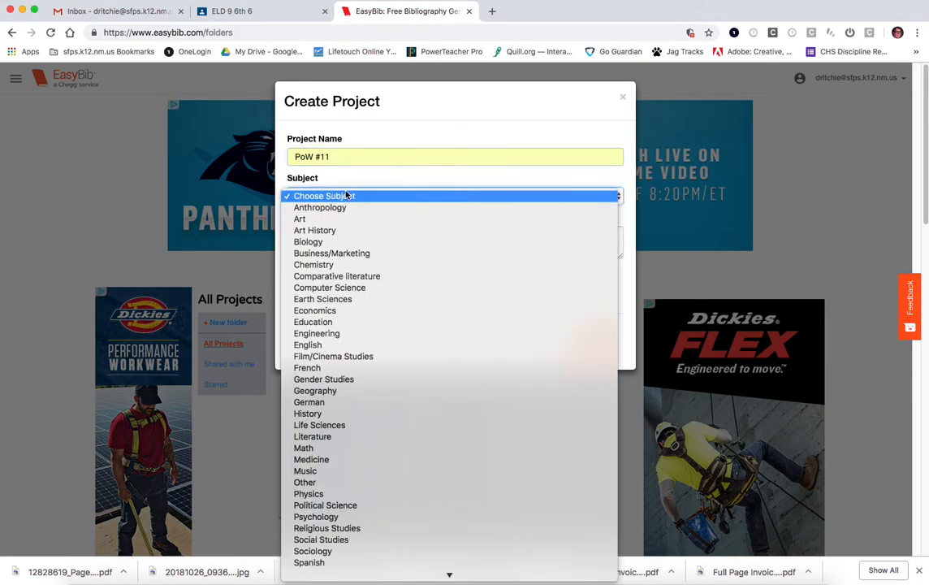
click(302, 345)
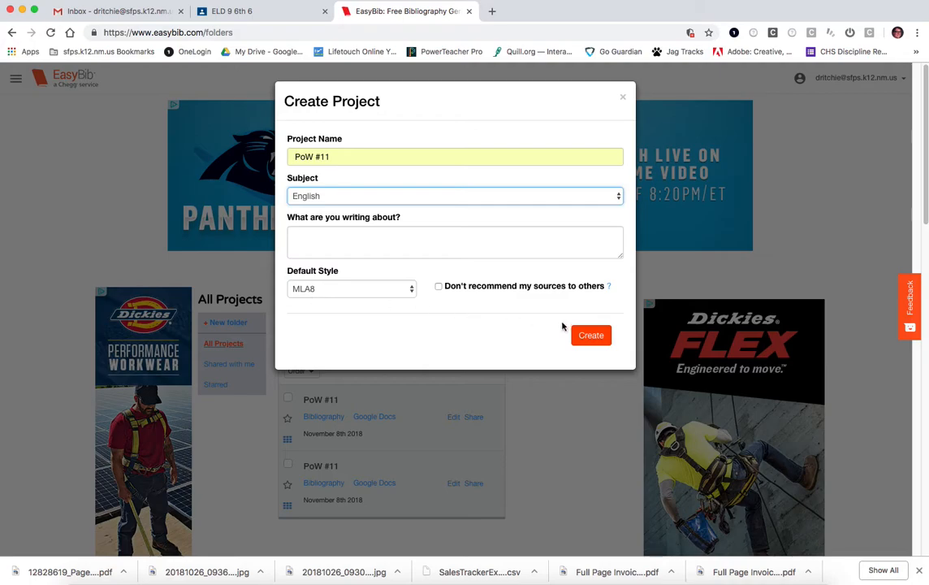
click(590, 336)
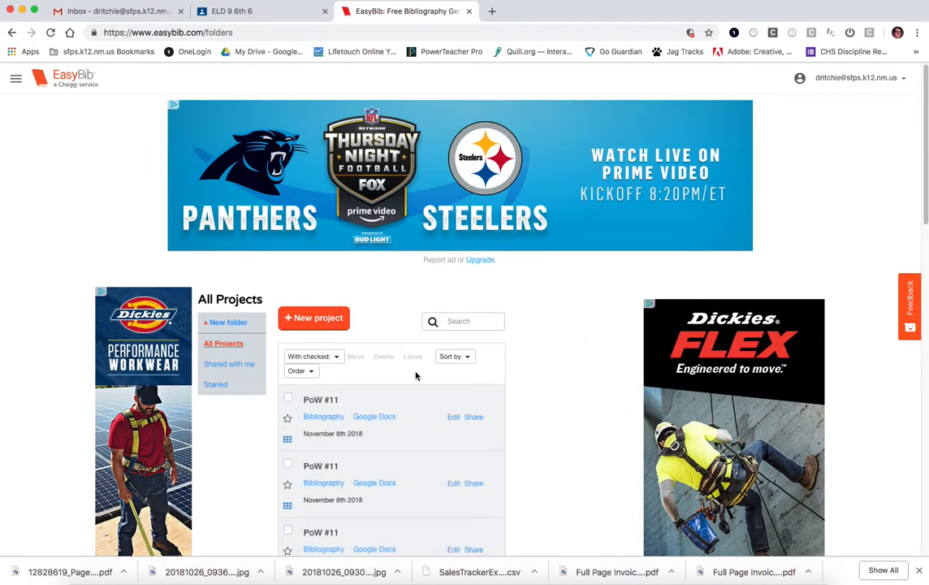
Open the bibliography of the first PoW #11 project in the list and start a manual citation for a Book source.
scroll(366, 384, down, 3)
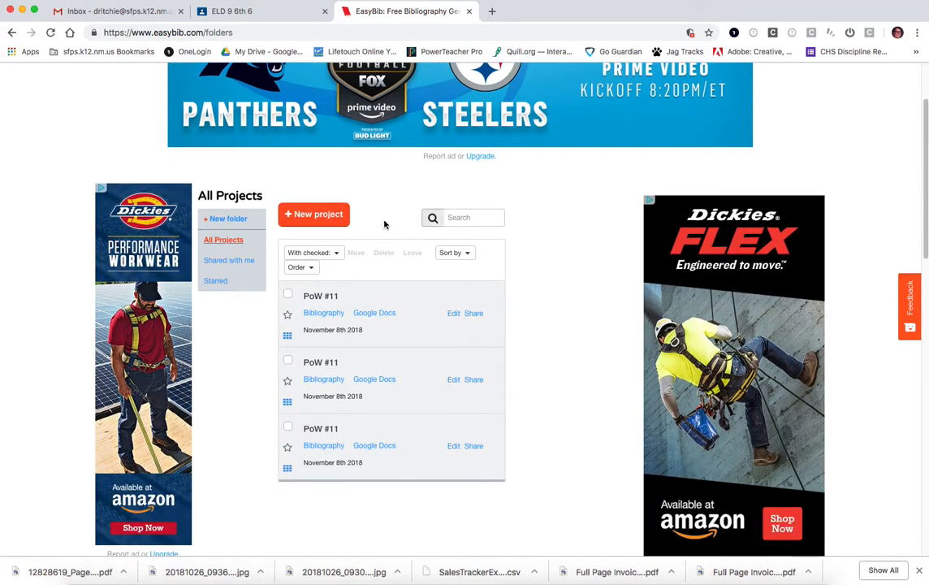
click(325, 314)
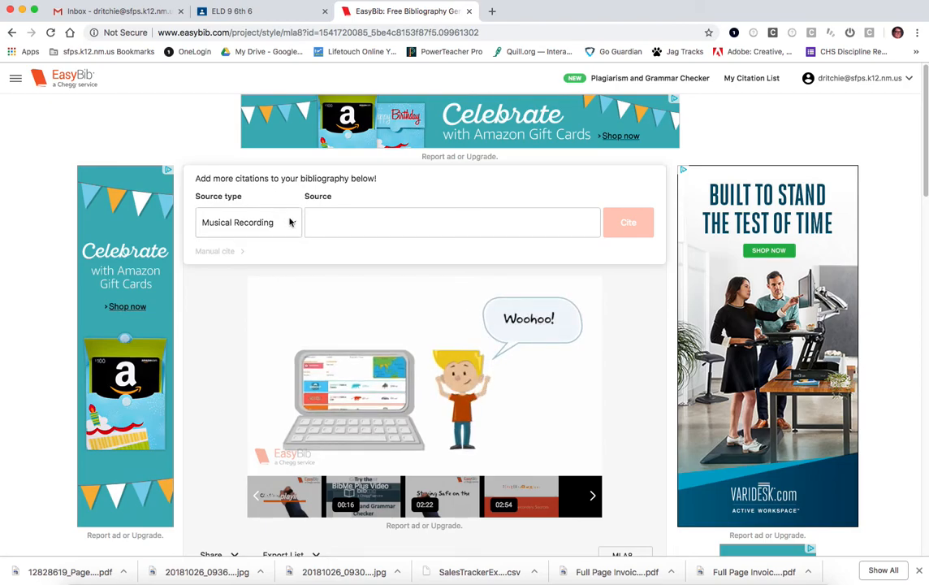
click(291, 225)
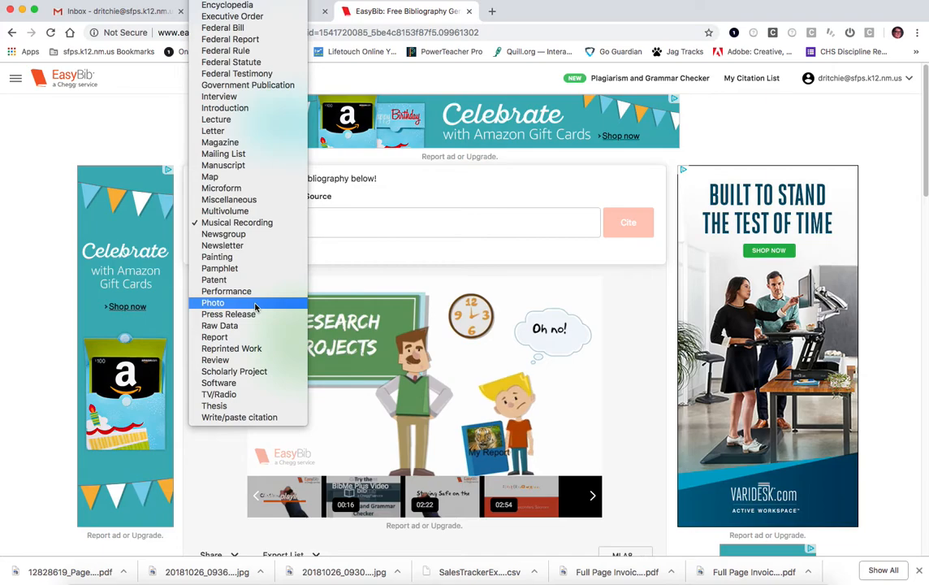
scroll(255, 305, up, 5)
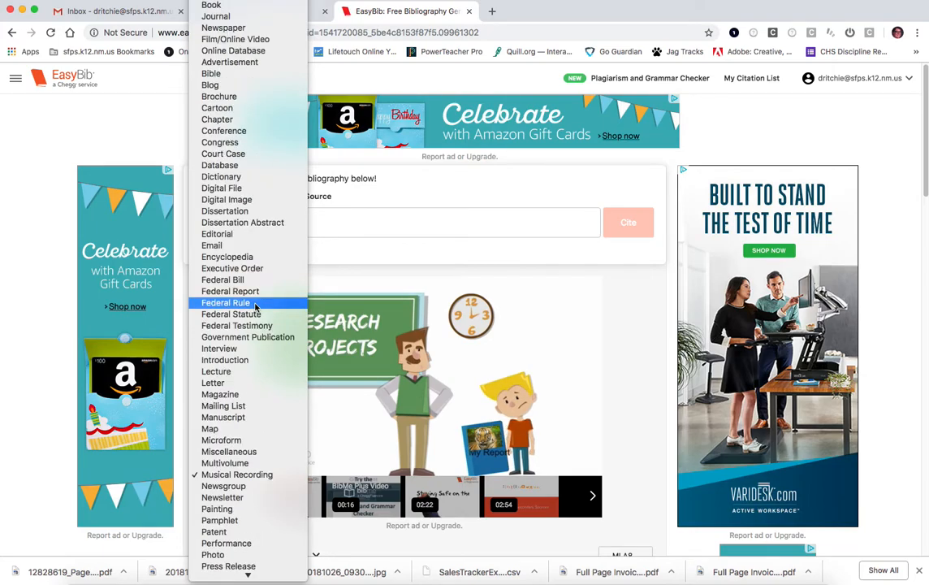
click(228, 8)
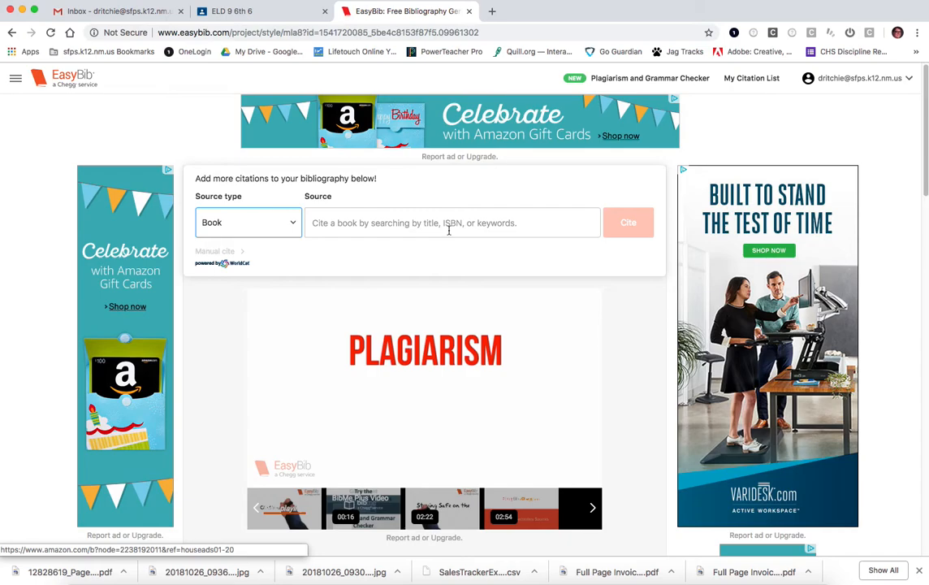
click(220, 254)
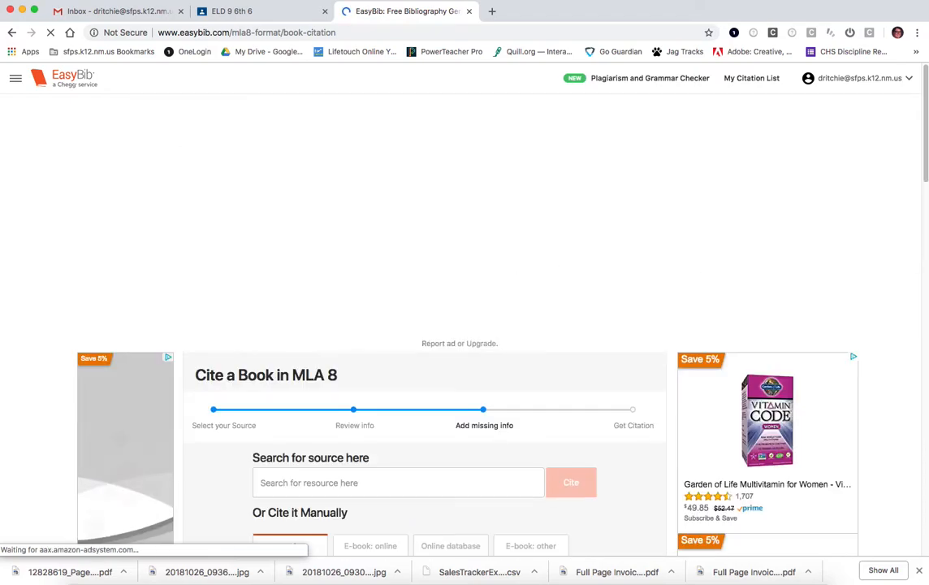
Set the in-print book citation to cite a chapter or section.
drag(923, 172, 926, 251)
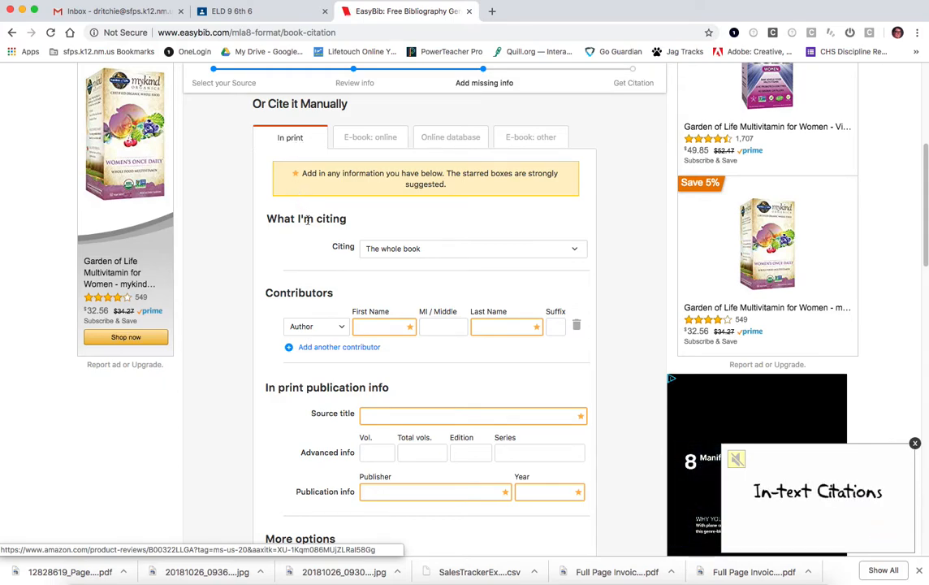
click(416, 250)
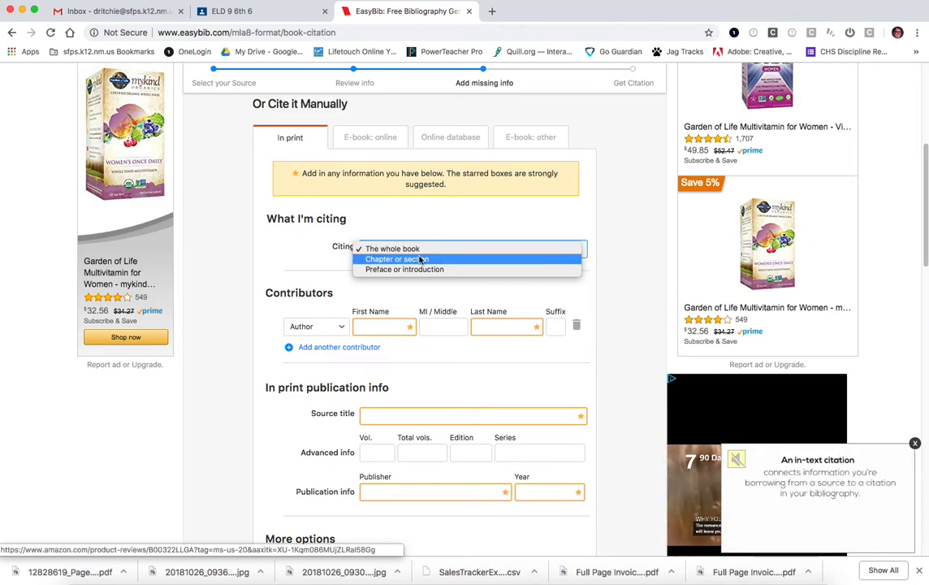
click(420, 262)
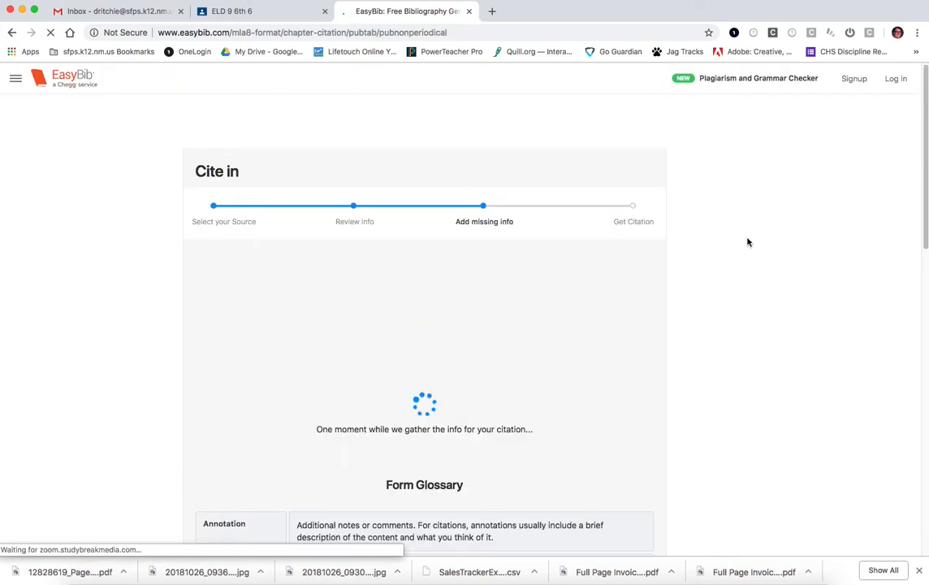
Enter "Two Sunflowers Move in the Yellow Room" as the chapter/section title, capitalizing the title's main words.
click(924, 207)
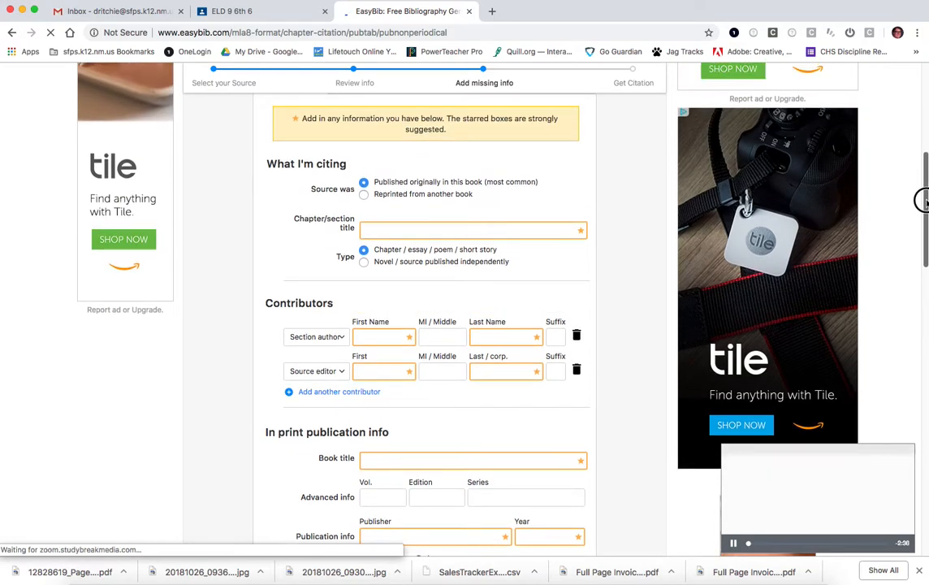
drag(924, 203, 924, 195)
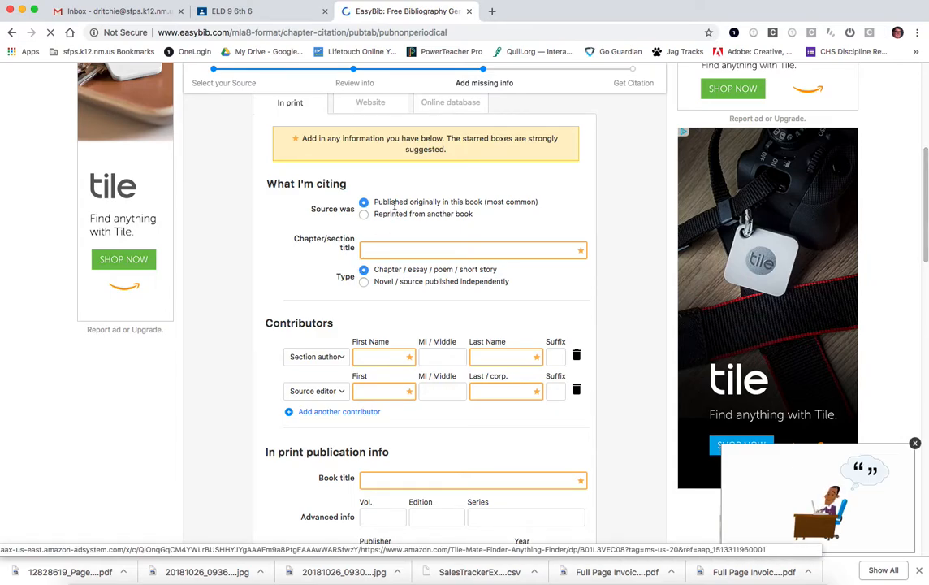
click(369, 251)
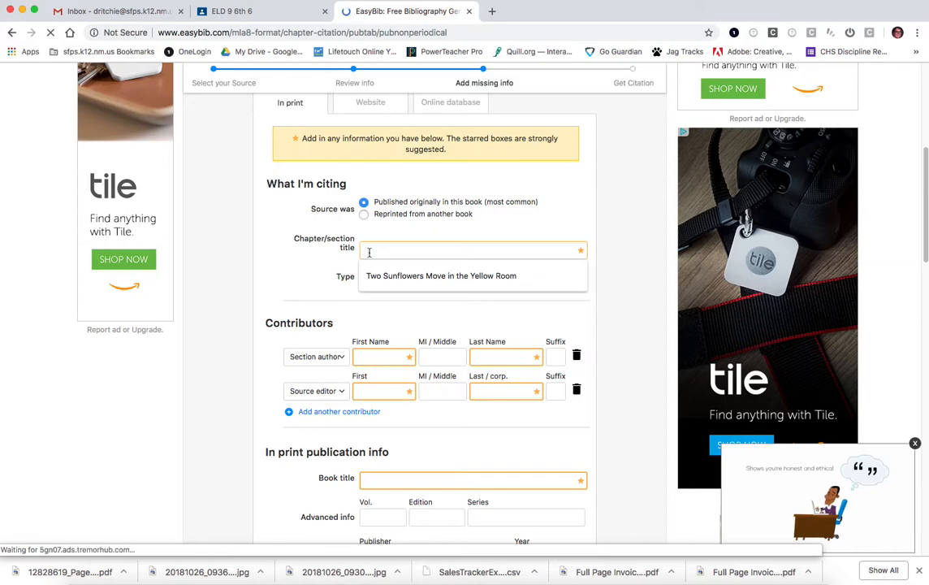
text(Two Sunflower)
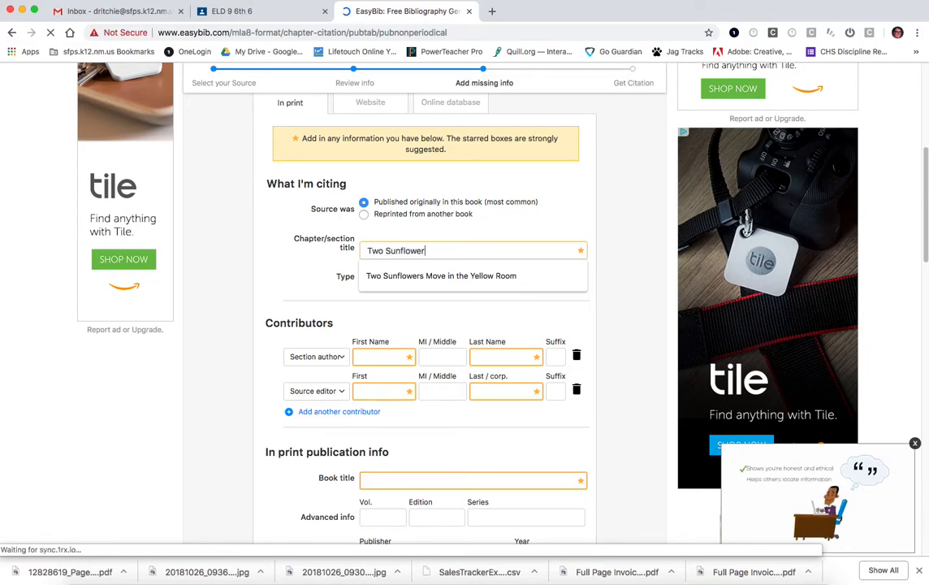
text(s Move in the Yellow Room)
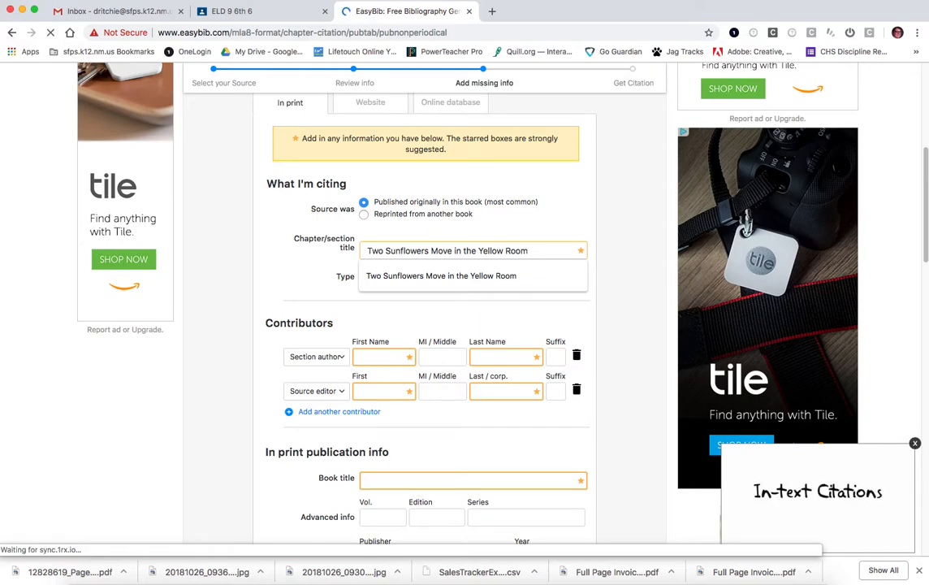
click(382, 250)
click(403, 251)
click(434, 251)
click(528, 251)
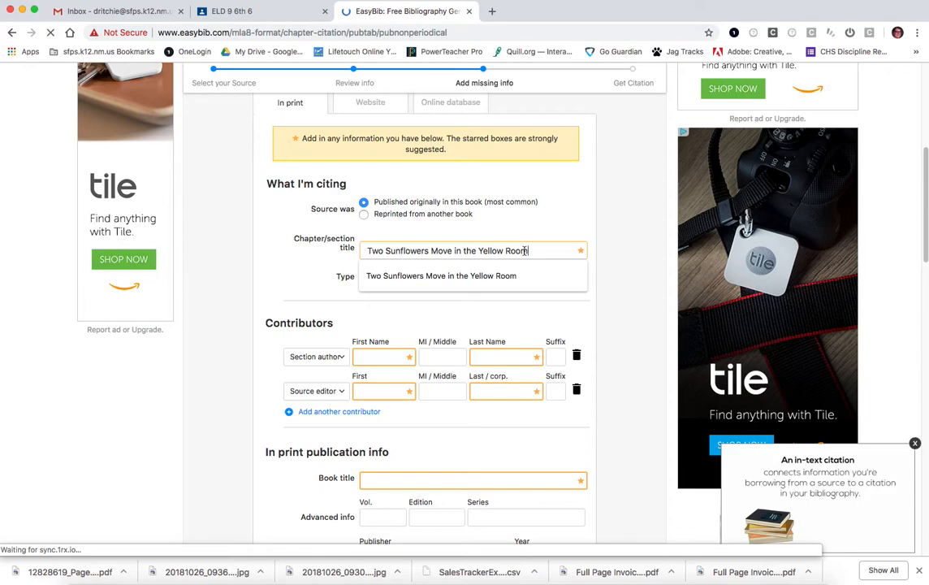
drag(369, 251, 536, 254)
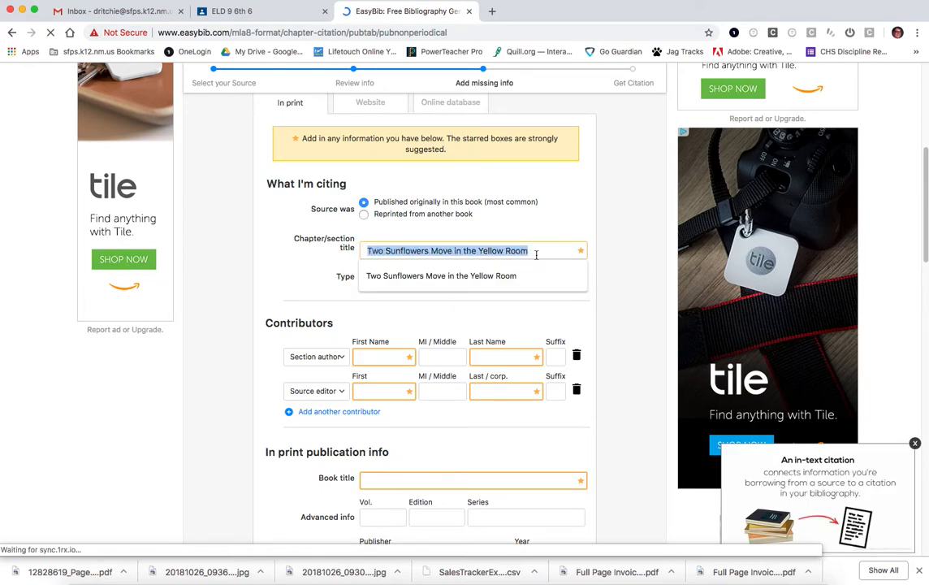
click(536, 254)
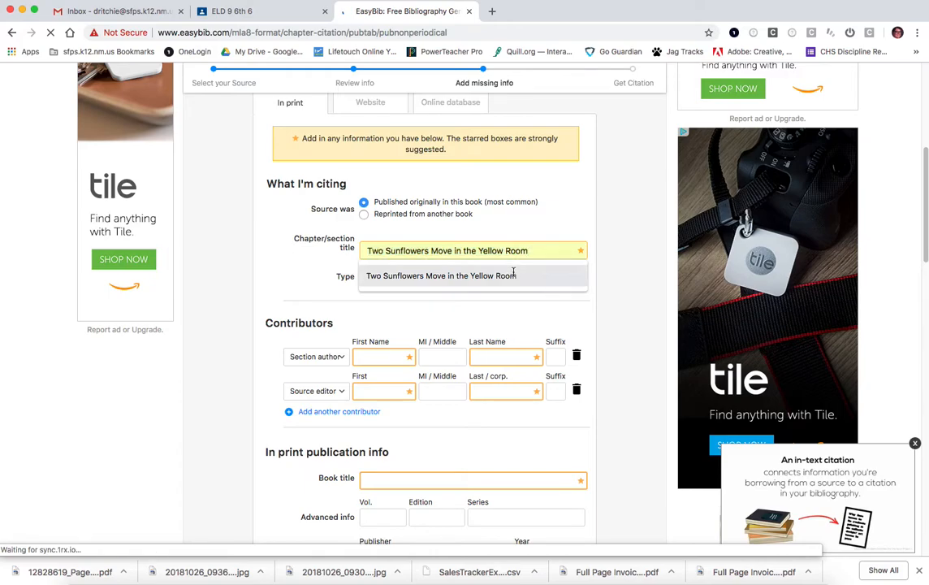
Accept the suggested poem title for the chapter/section and enter William Blake as the section author.
click(511, 277)
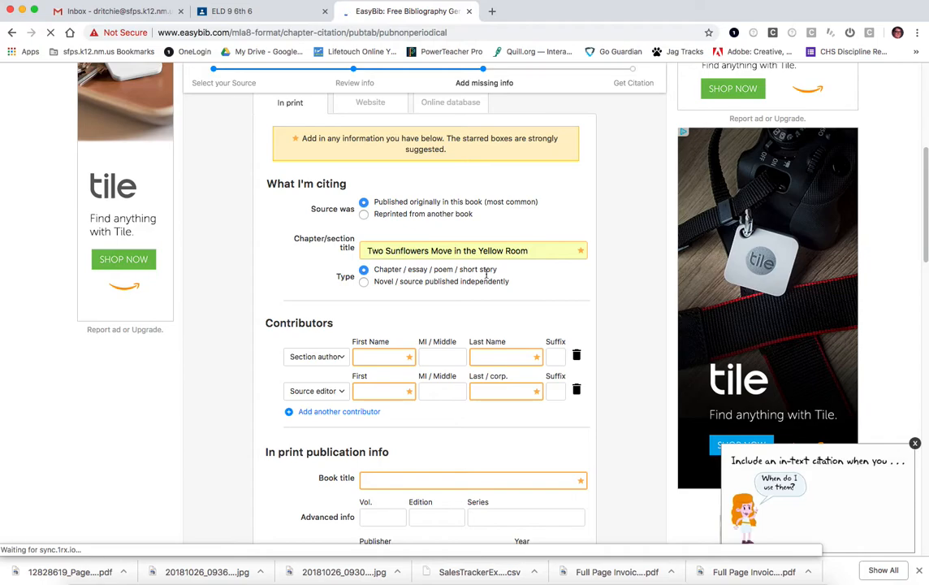
drag(454, 270, 431, 269)
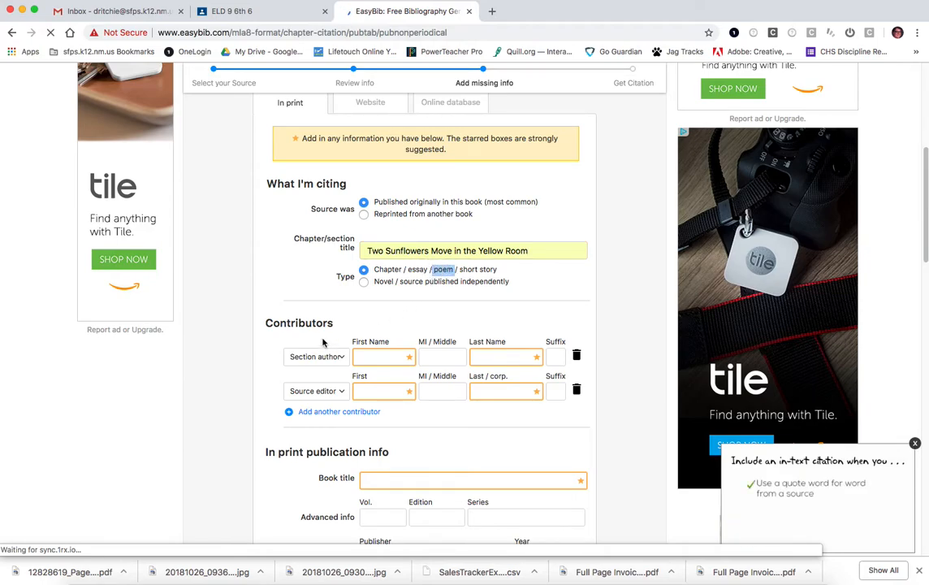
scroll(321, 337, down, 1)
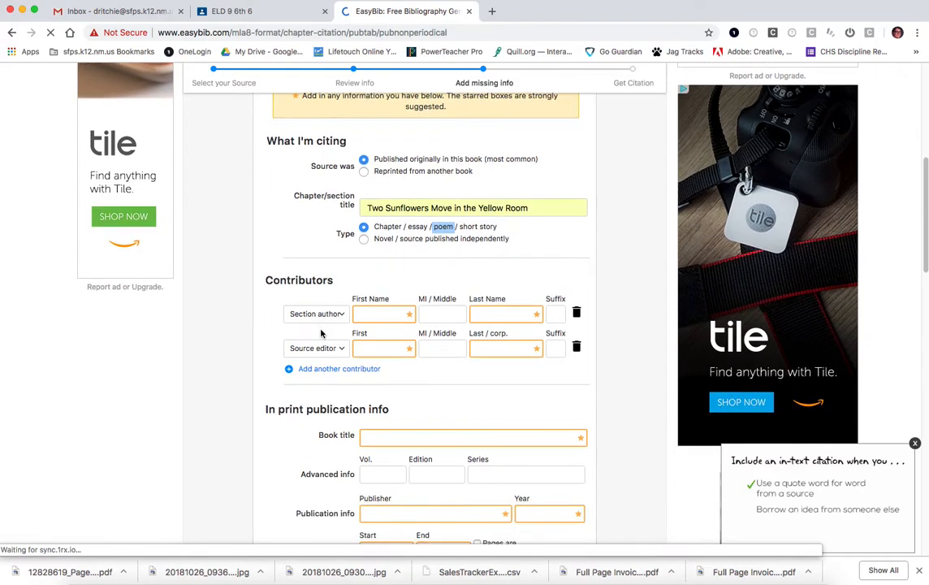
click(331, 313)
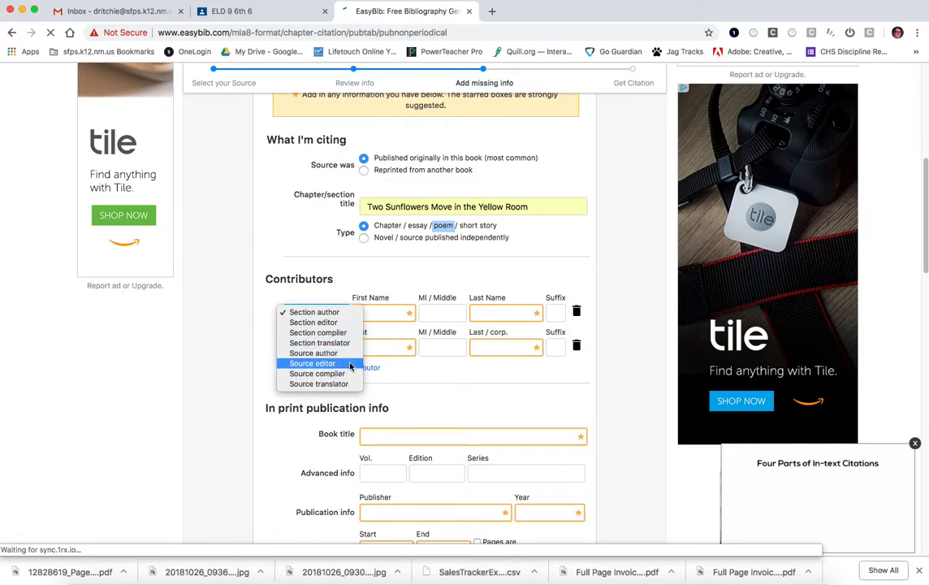
click(380, 330)
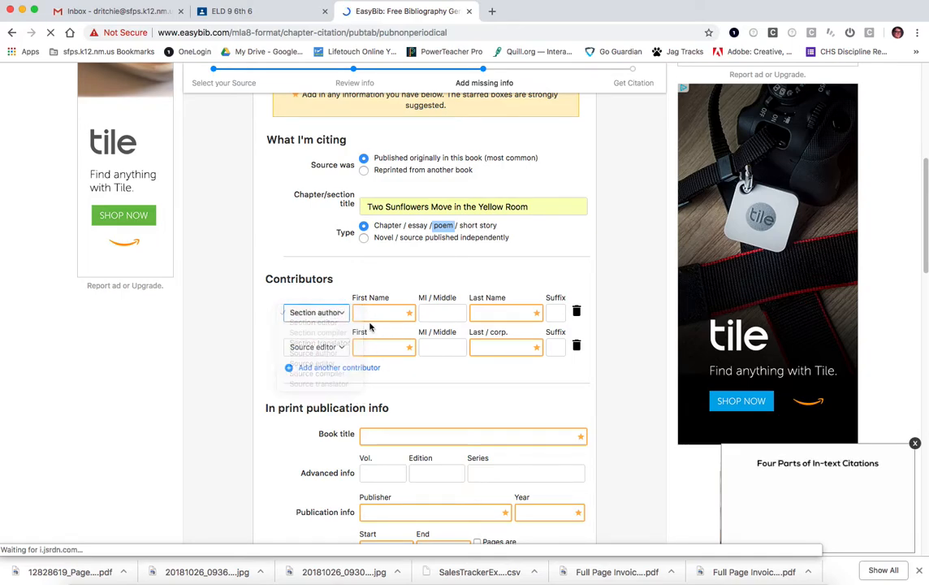
click(374, 313)
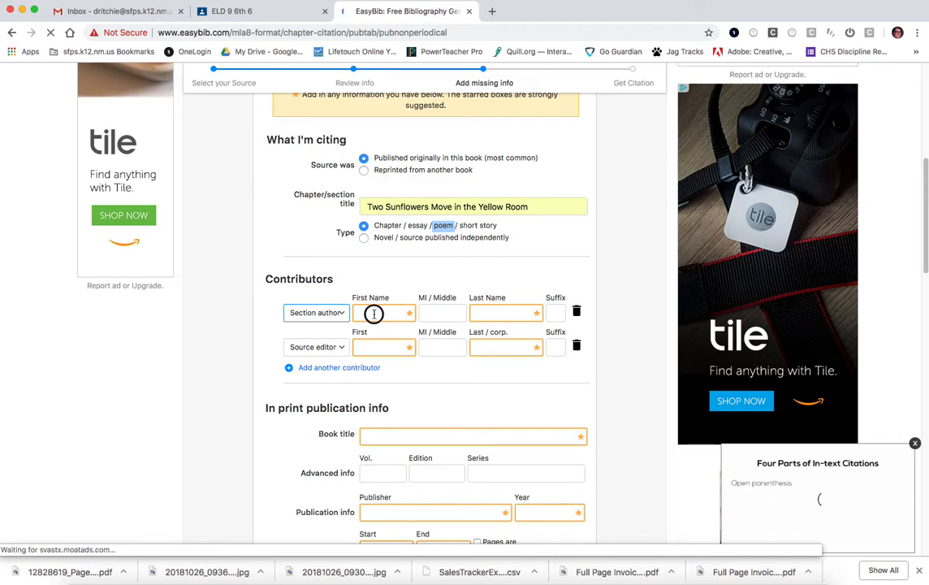
text(W)
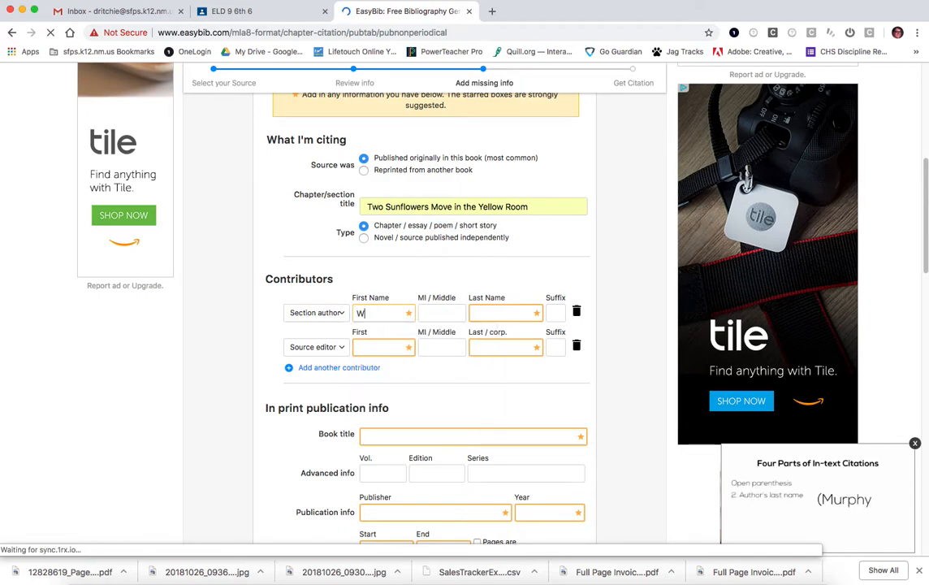
text(illiam)
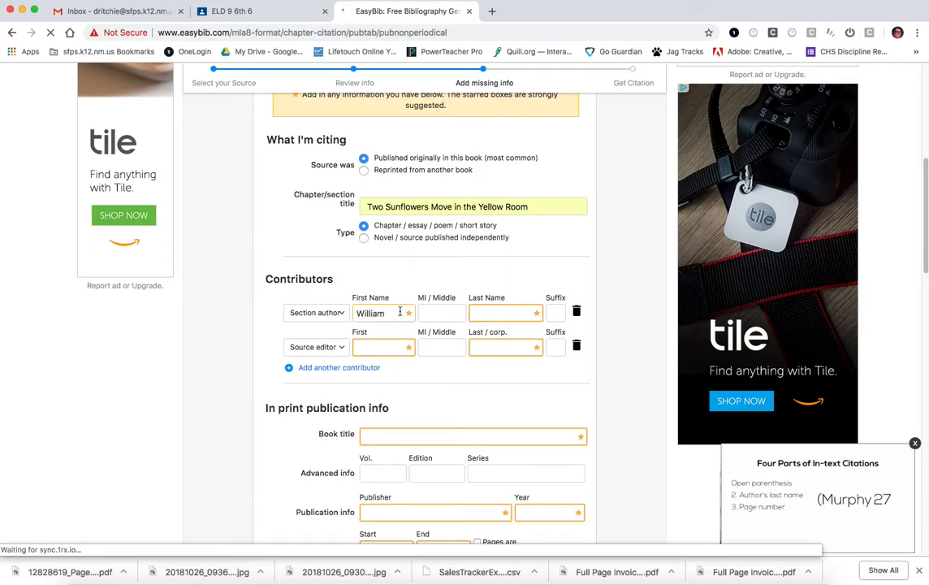
click(534, 316)
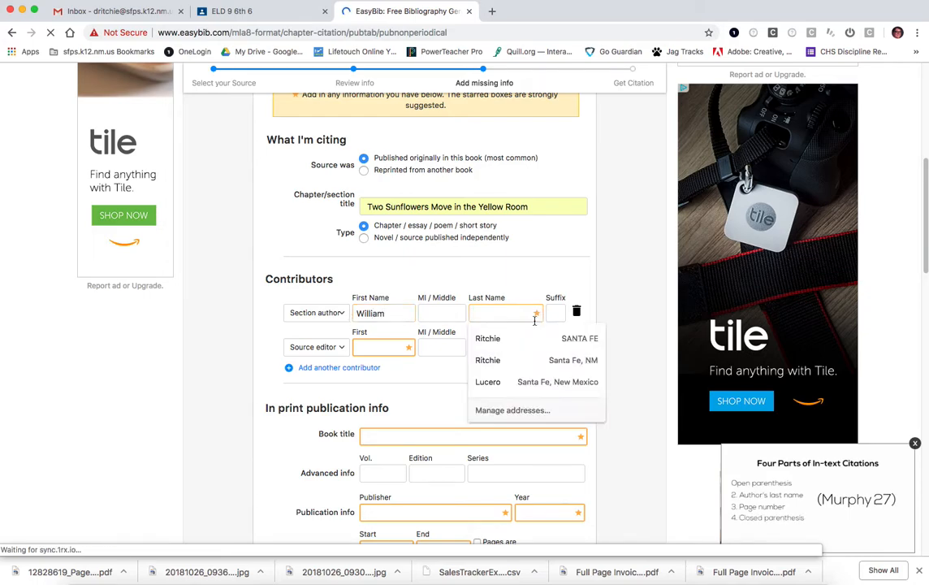
text(Blake)
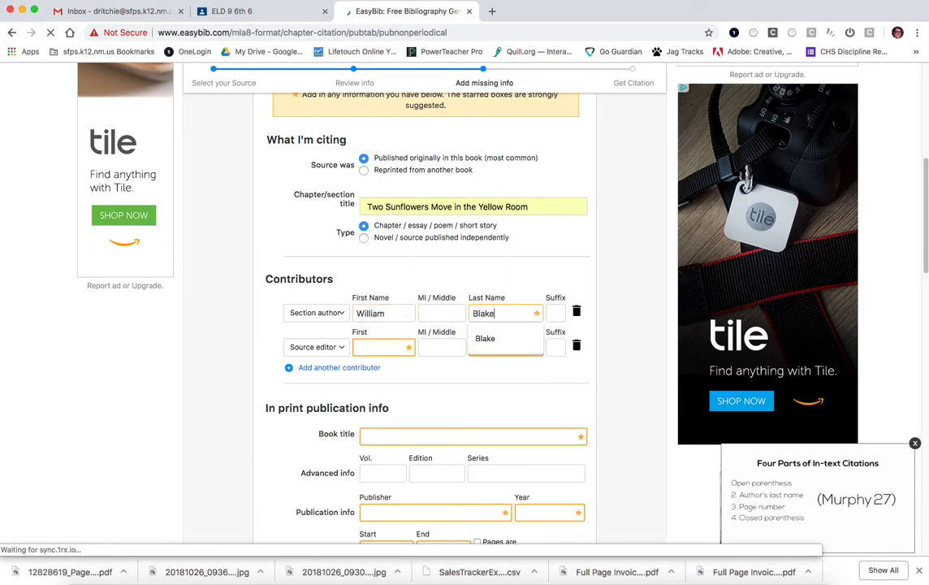
click(503, 339)
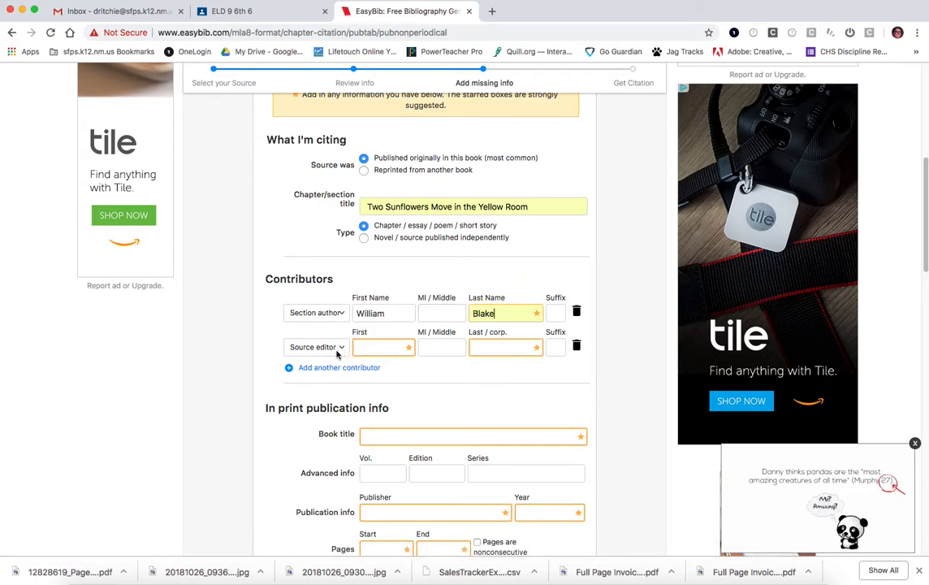
Complete the chapter citation with the remaining fields blank, and highlight its entry in the PoW #11 citation list.
scroll(337, 354, down, 4)
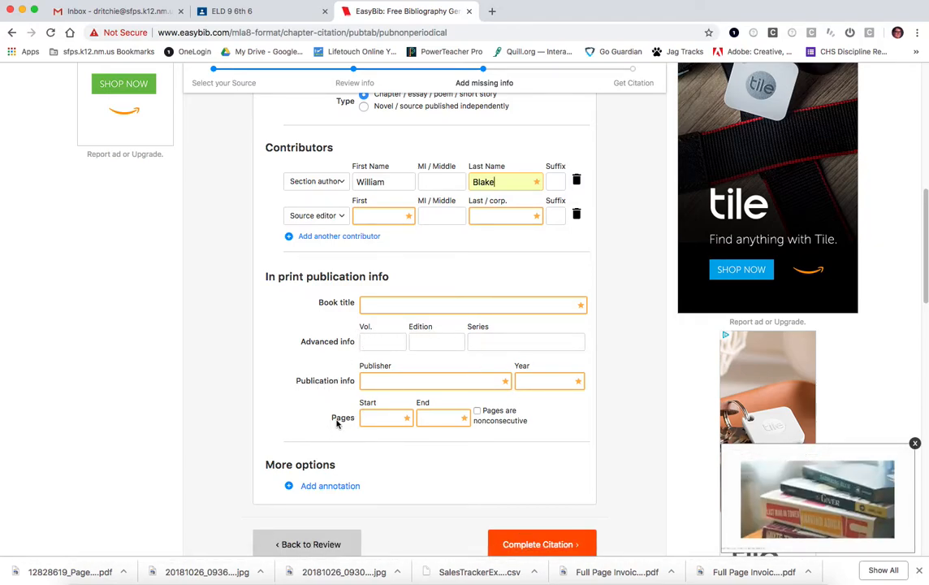
scroll(490, 454, down, 3)
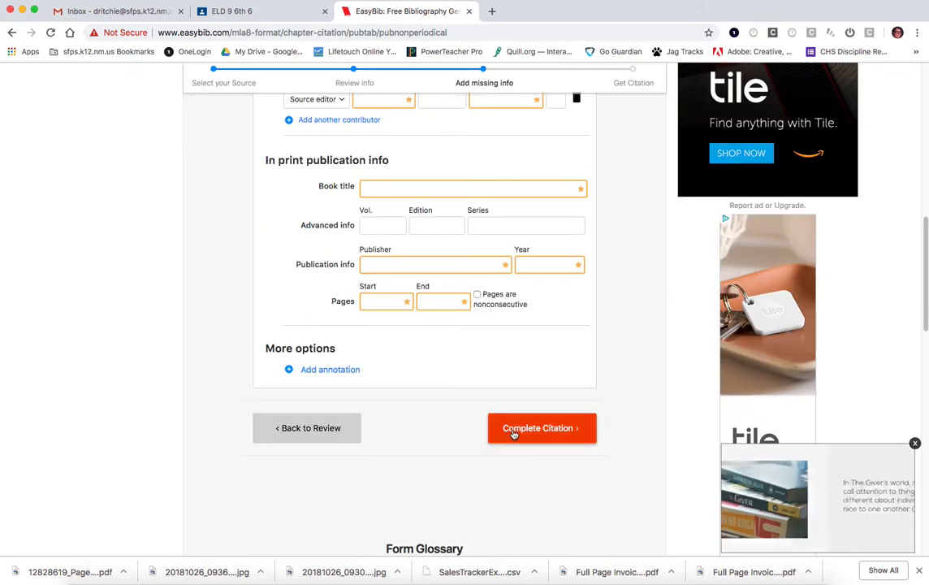
click(514, 435)
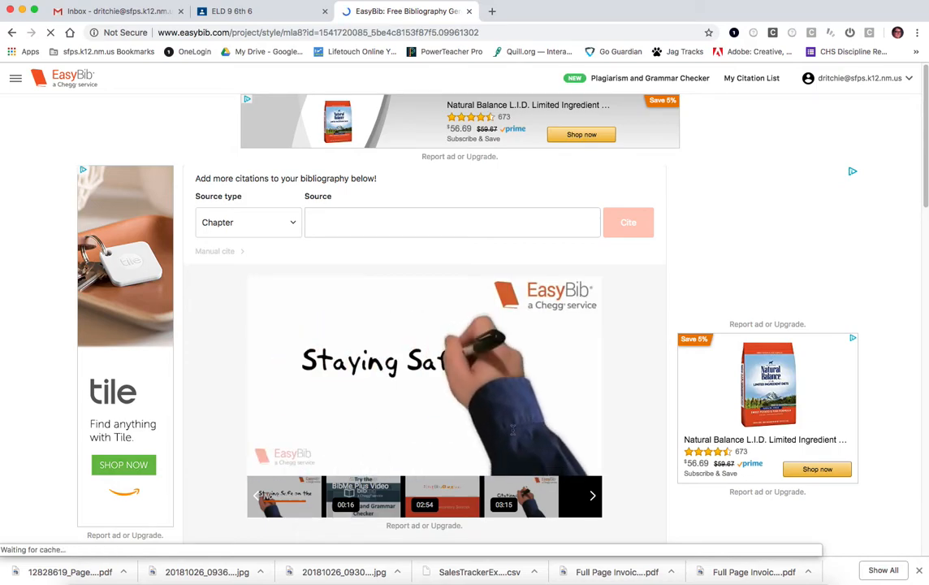
drag(924, 183, 922, 331)
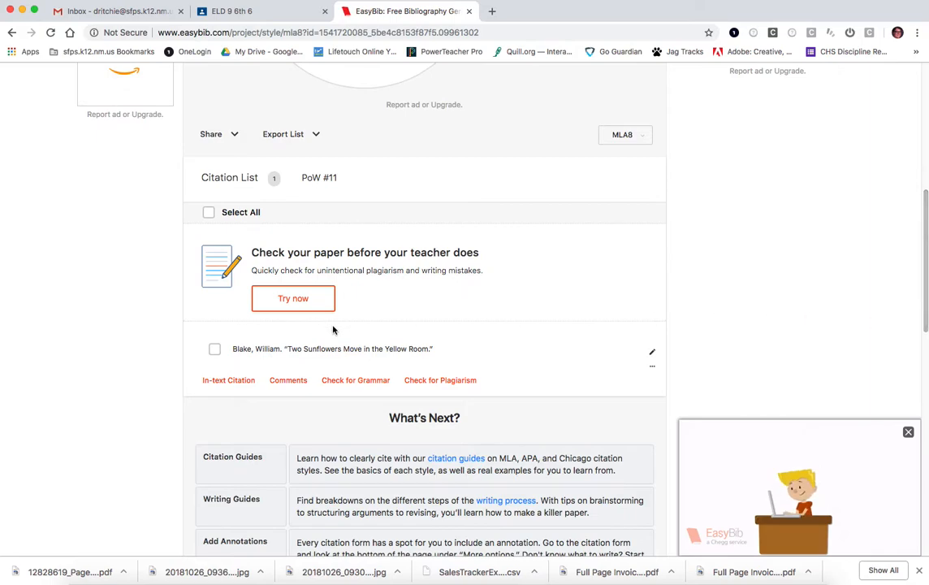
drag(435, 350, 231, 351)
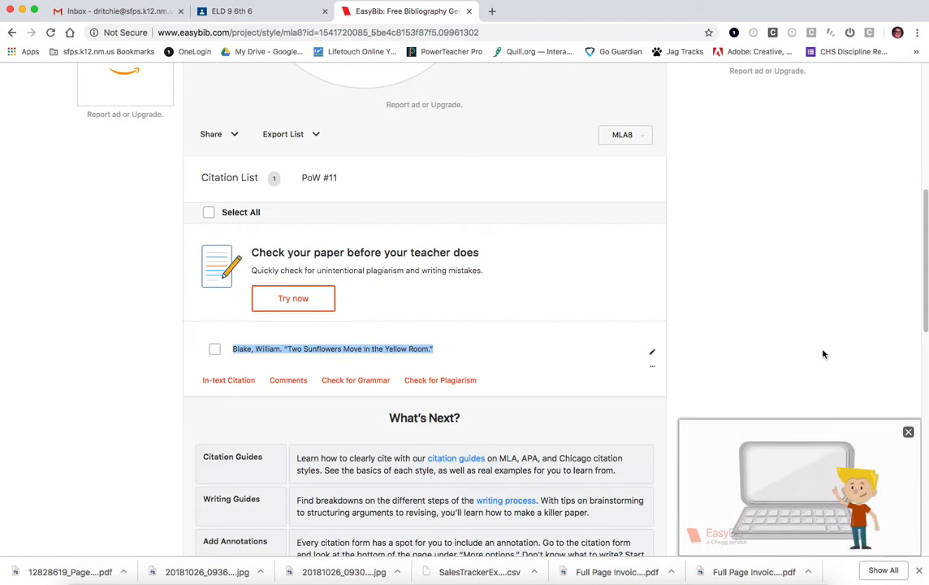
Start a manual citation for a Musical Recording source in the PoW #11 bibliography.
drag(917, 325, 906, 208)
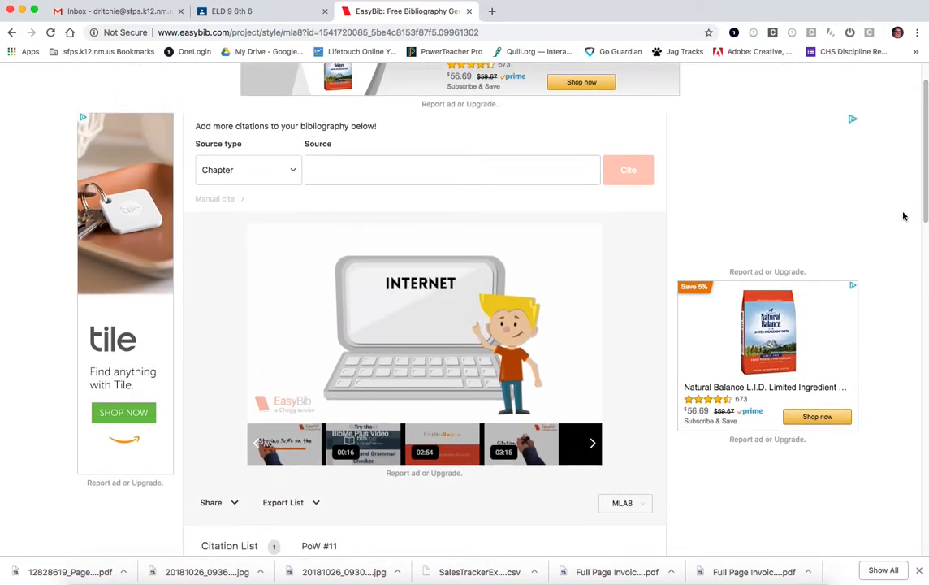
click(293, 177)
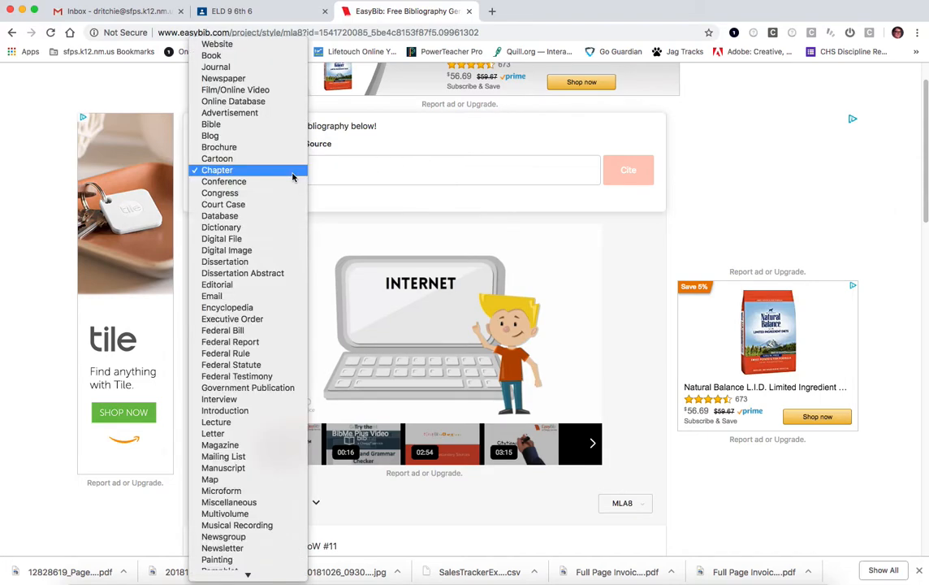
scroll(290, 254, down, 5)
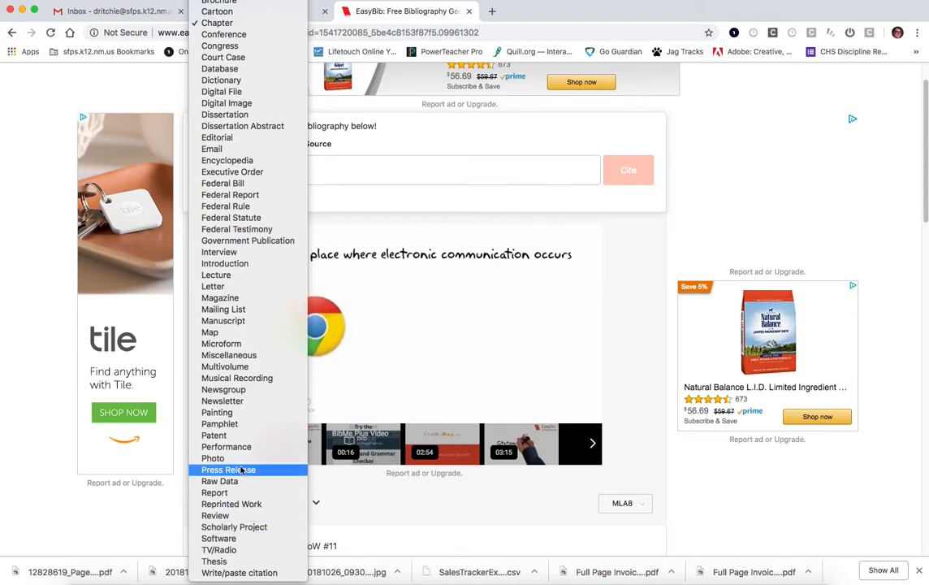
click(228, 382)
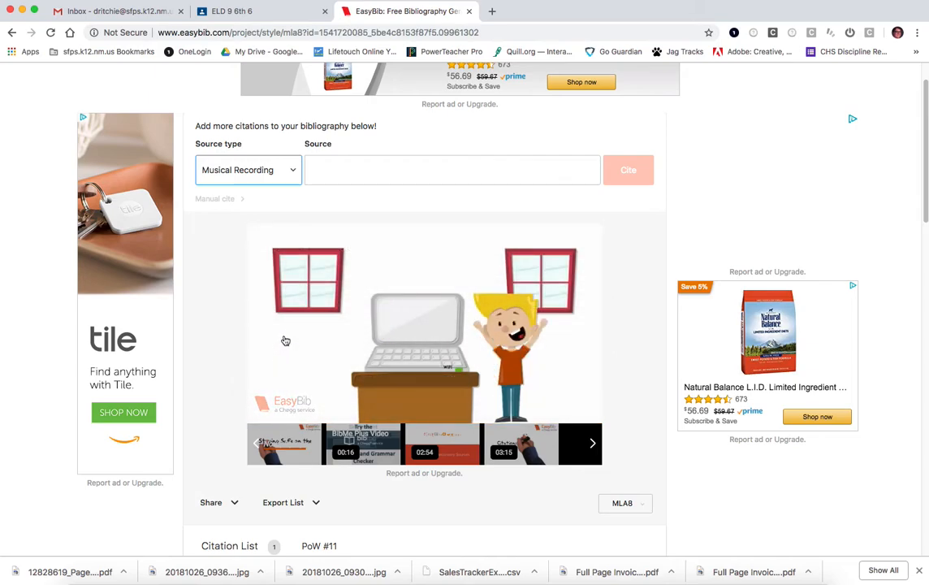
click(341, 172)
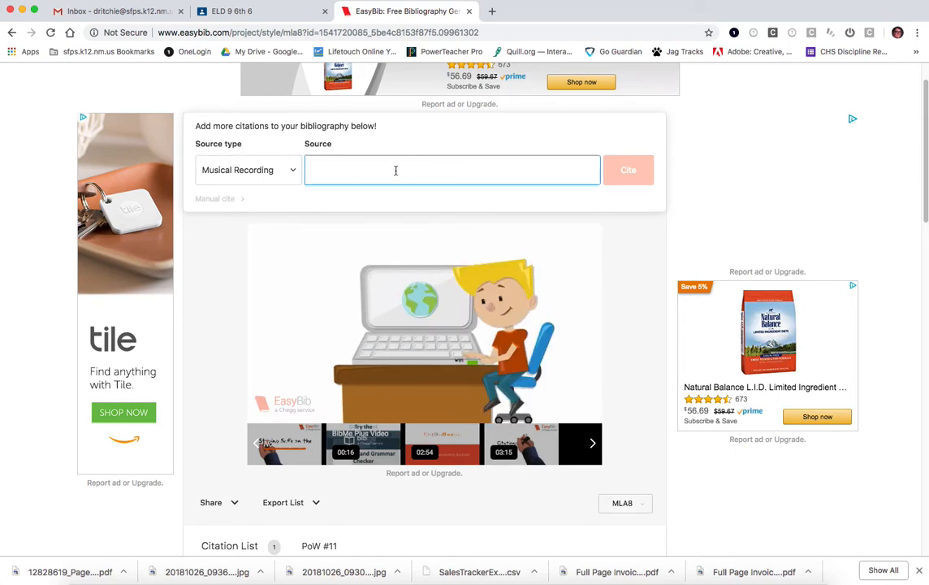
click(219, 199)
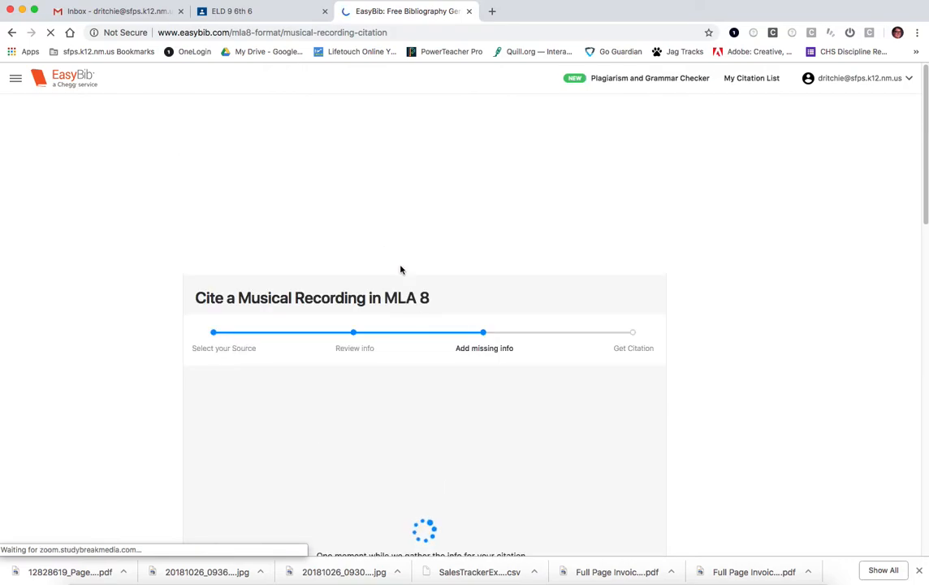
Set the heard recording to only one song and enter "When I Get Where I'm Going" as the song title.
scroll(474, 315, down, 3)
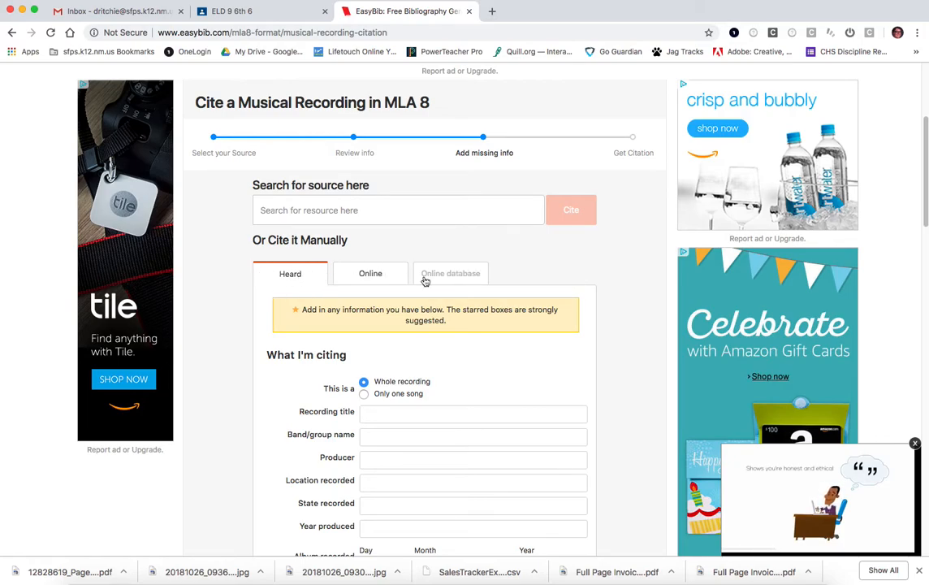
scroll(909, 215, down, 5)
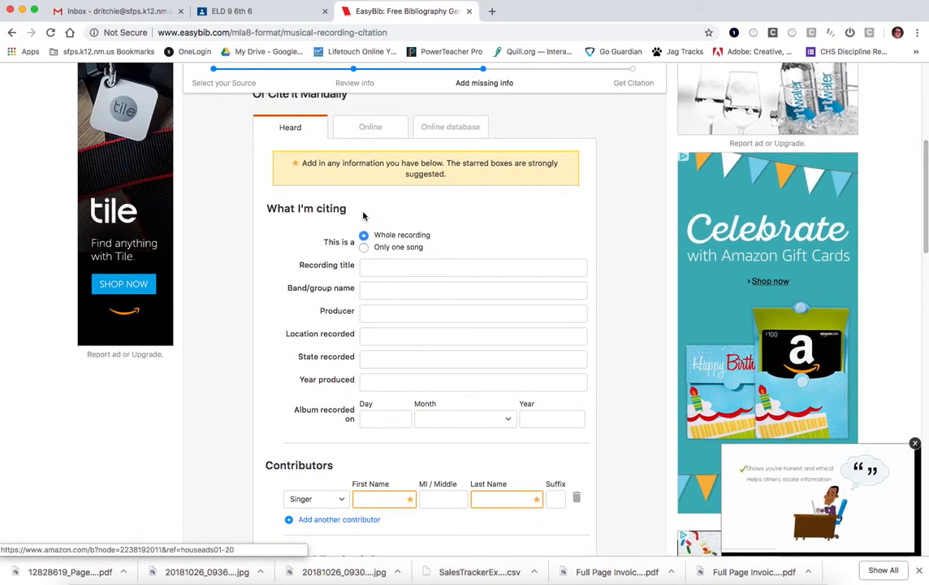
click(364, 247)
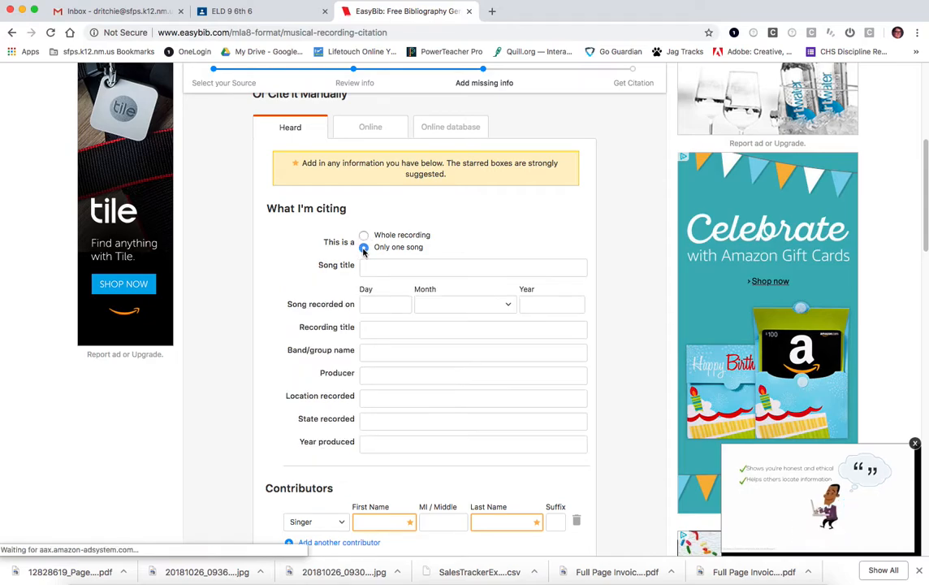
click(389, 270)
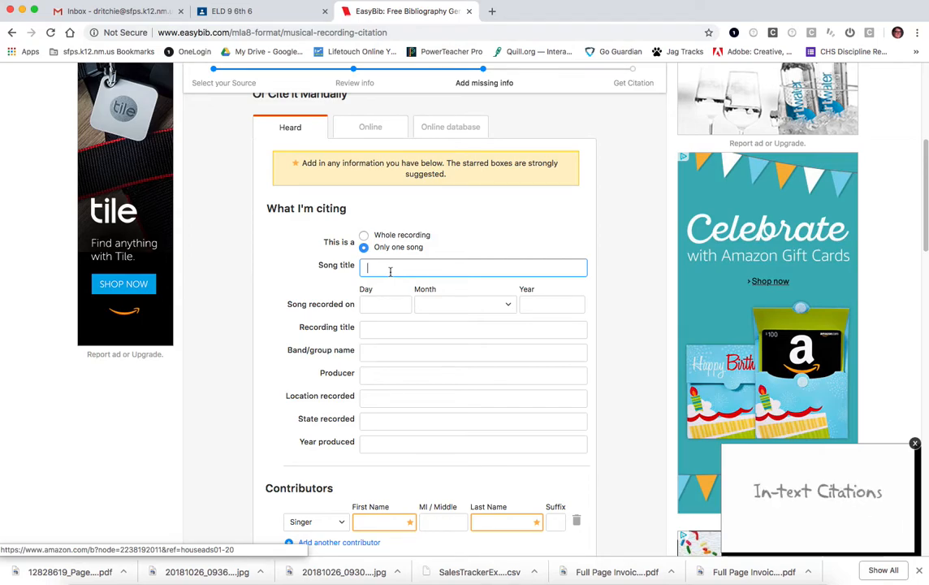
text(When I Get Where I)
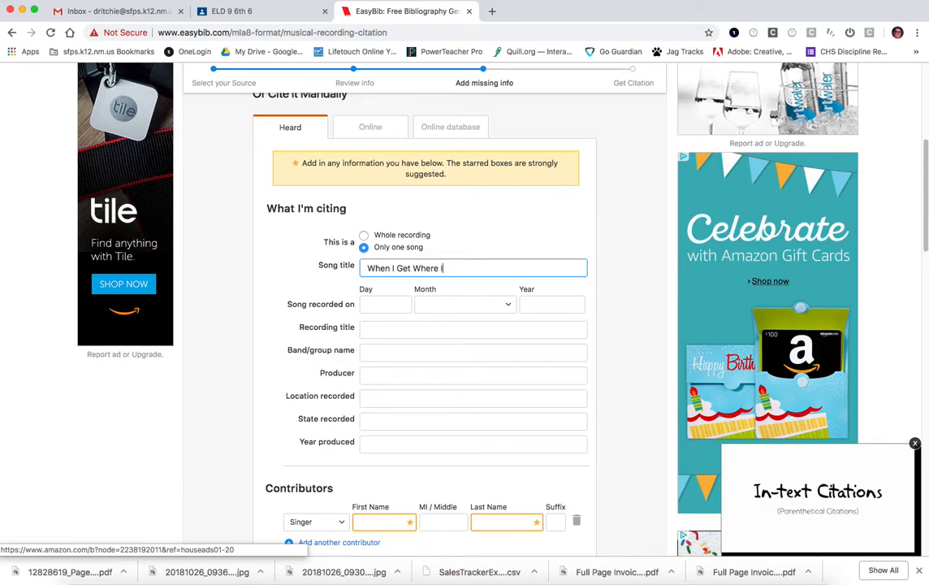
text('m Going)
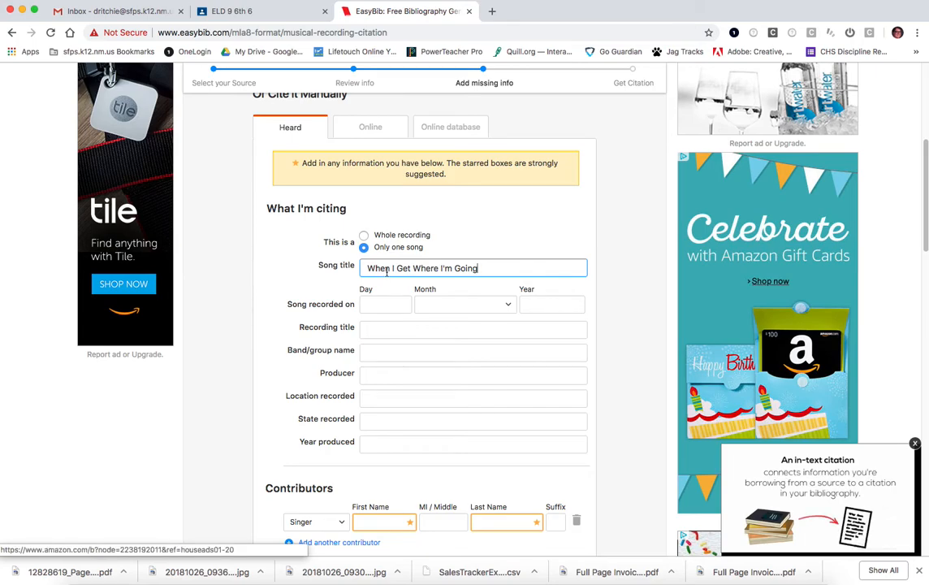
drag(493, 268, 368, 268)
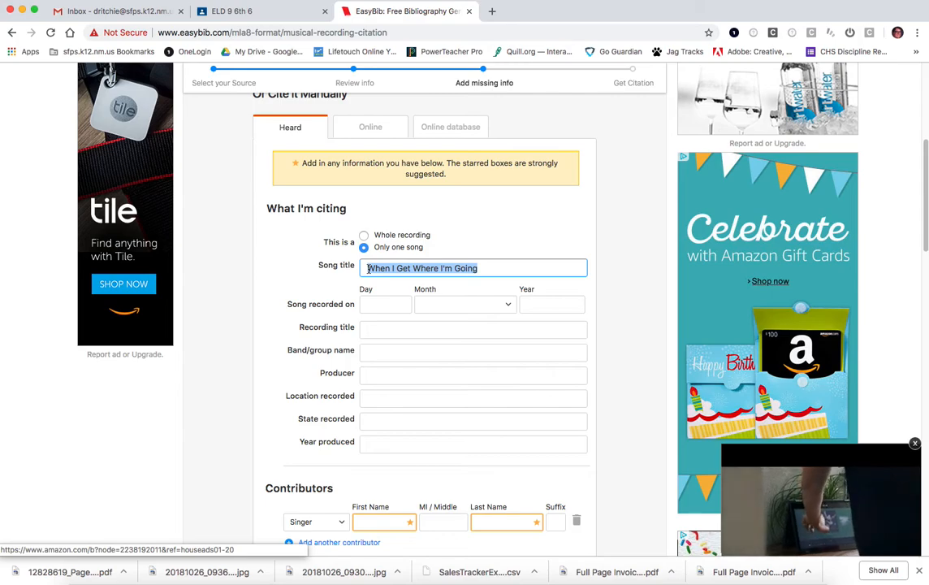
click(381, 269)
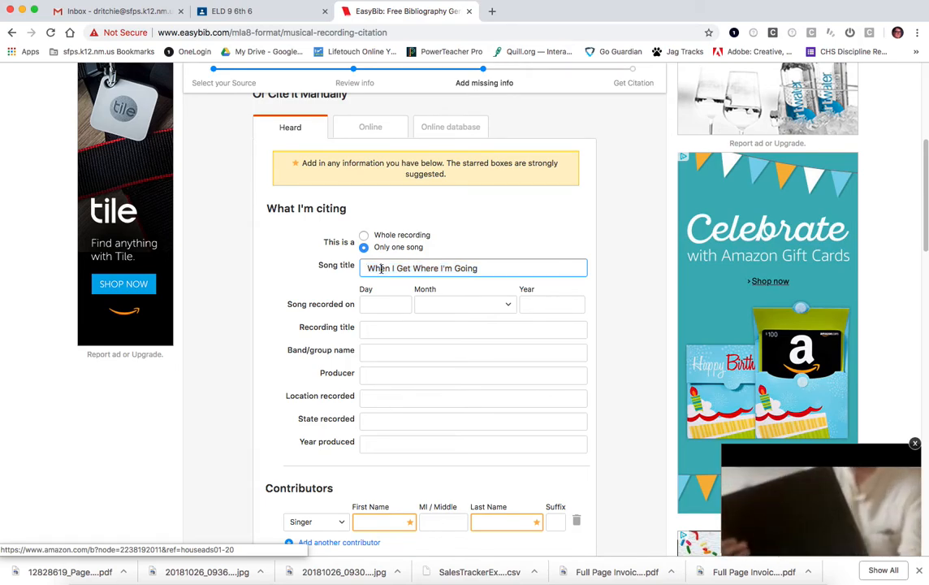
Enter Brad Paisley as the band/group name, leaving the recording title and producer blank.
scroll(372, 306, down, 1)
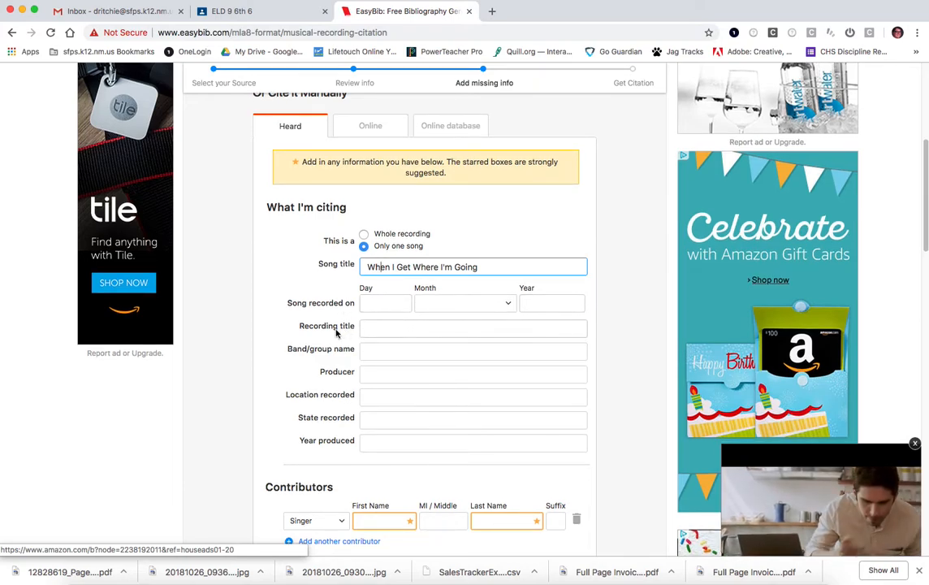
click(364, 330)
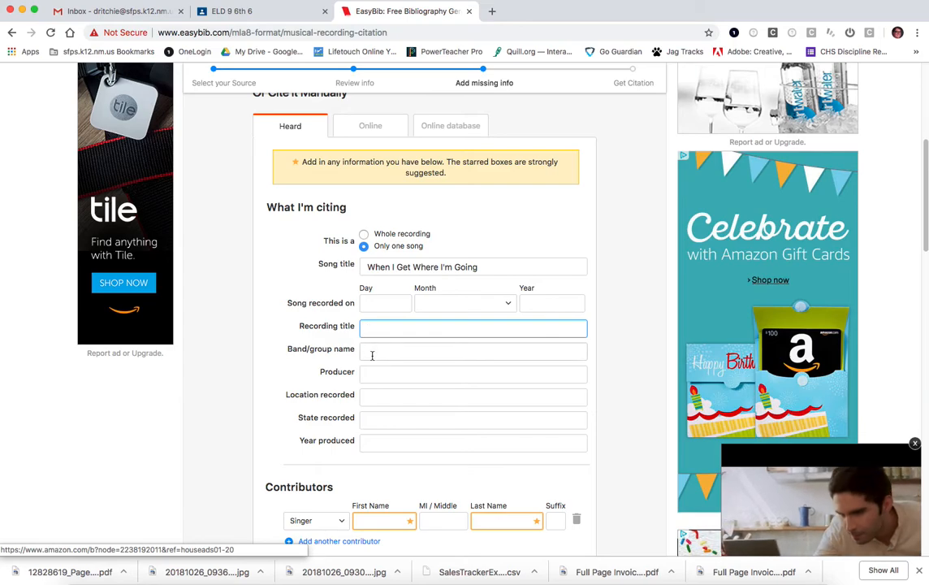
click(372, 354)
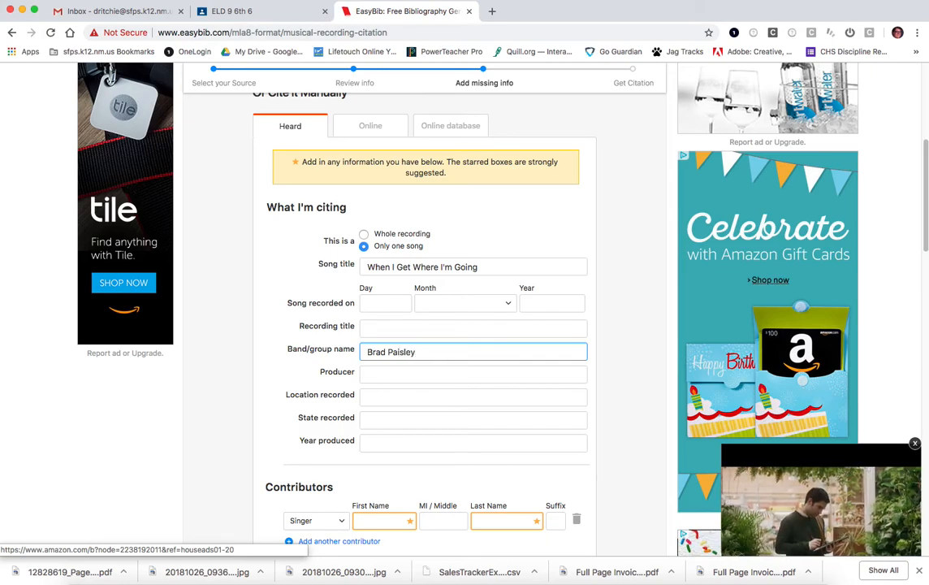
drag(422, 351, 366, 352)
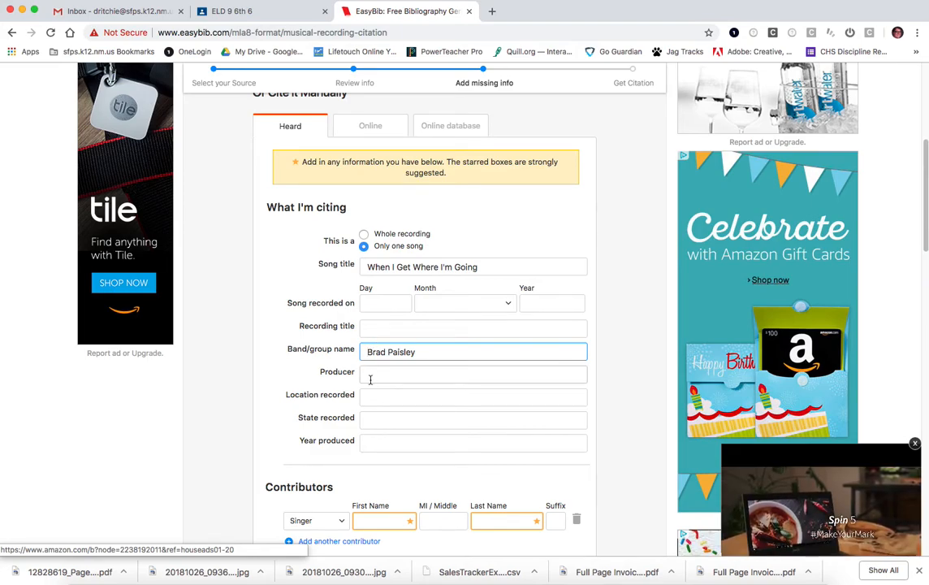
click(370, 374)
click(369, 397)
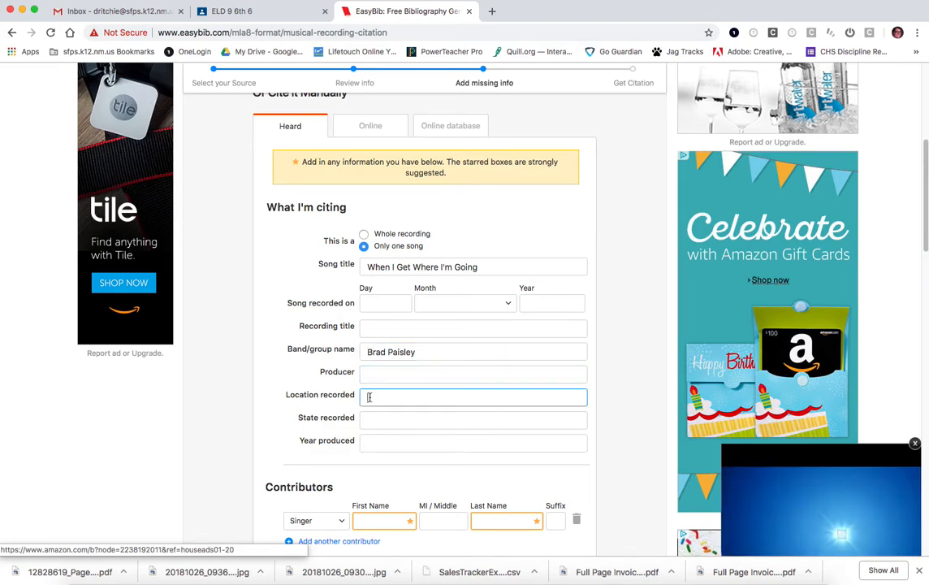
Leave the recording location, state and production year blank, and enter Brad Paisley as the Singer contributor.
click(374, 420)
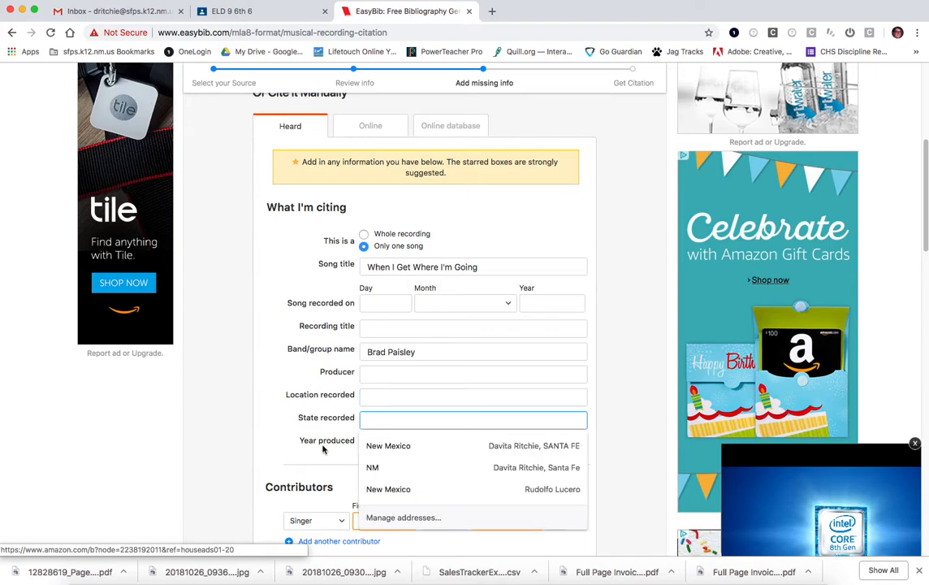
click(289, 401)
scroll(384, 398, down, 1)
scroll(389, 447, down, 2)
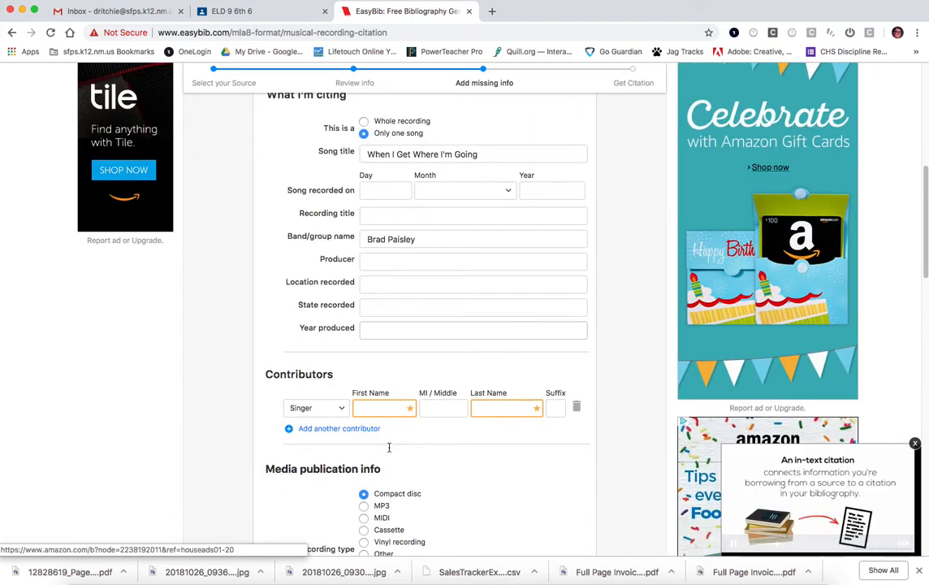
click(331, 364)
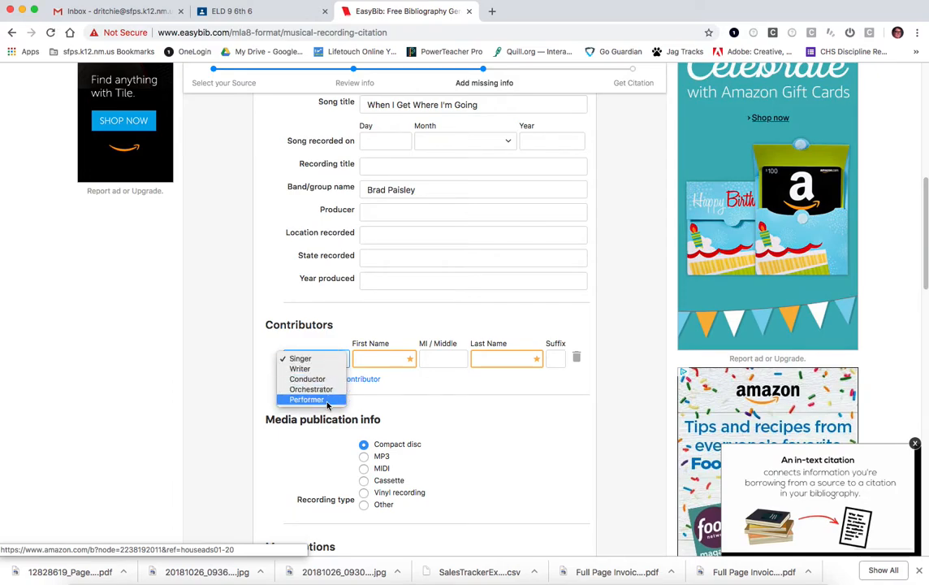
click(303, 360)
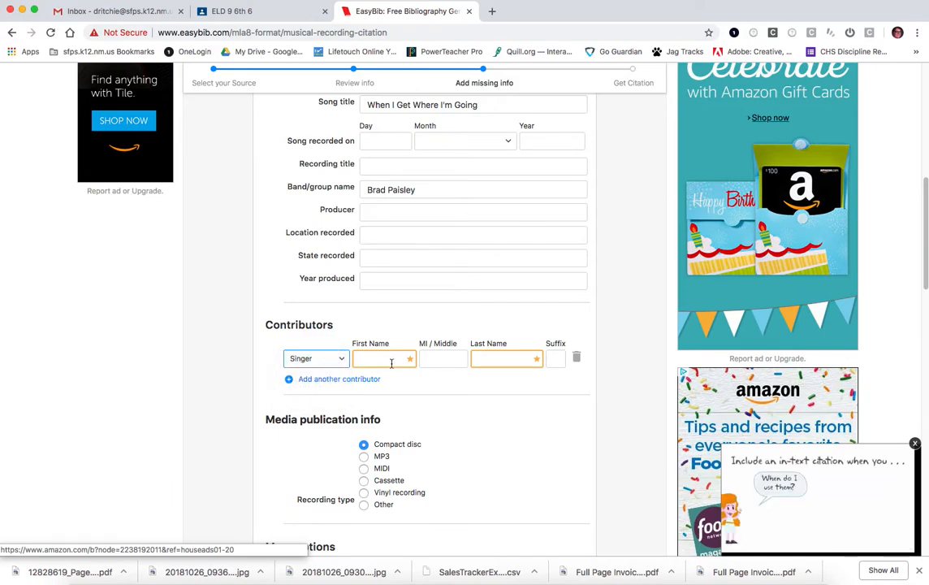
click(385, 358)
text(Brad)
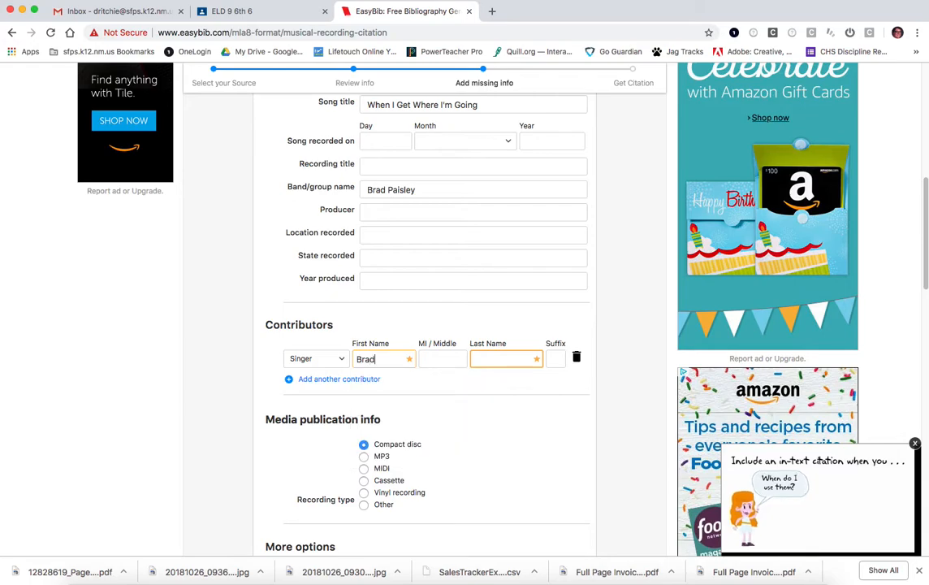
click(511, 358)
text(Pai)
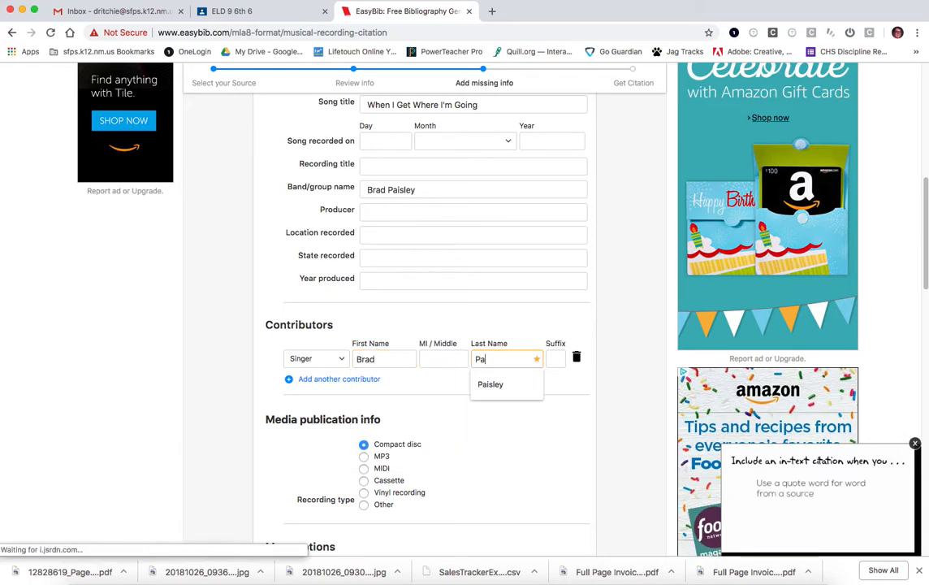
click(504, 385)
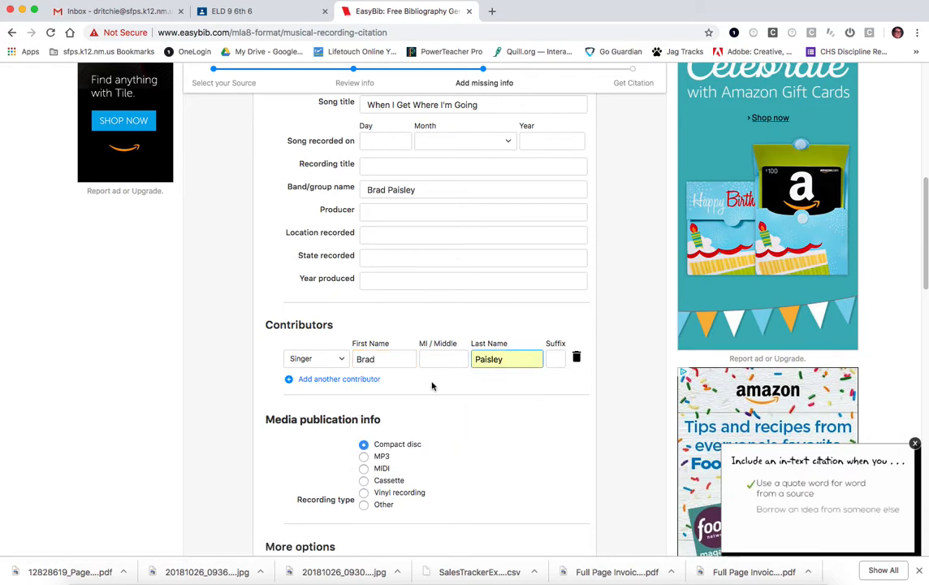
double_click(349, 359)
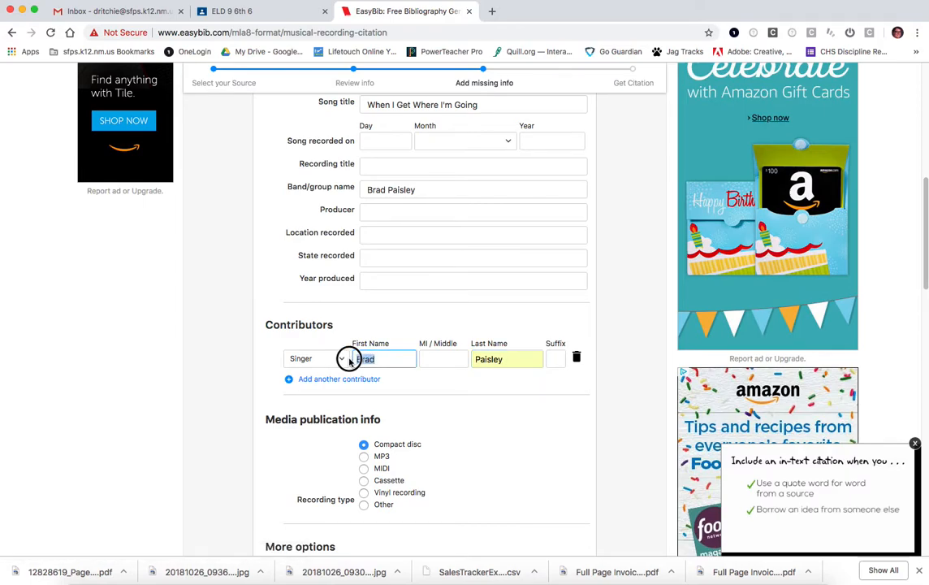
double_click(474, 358)
drag(474, 357, 463, 358)
click(445, 386)
click(359, 359)
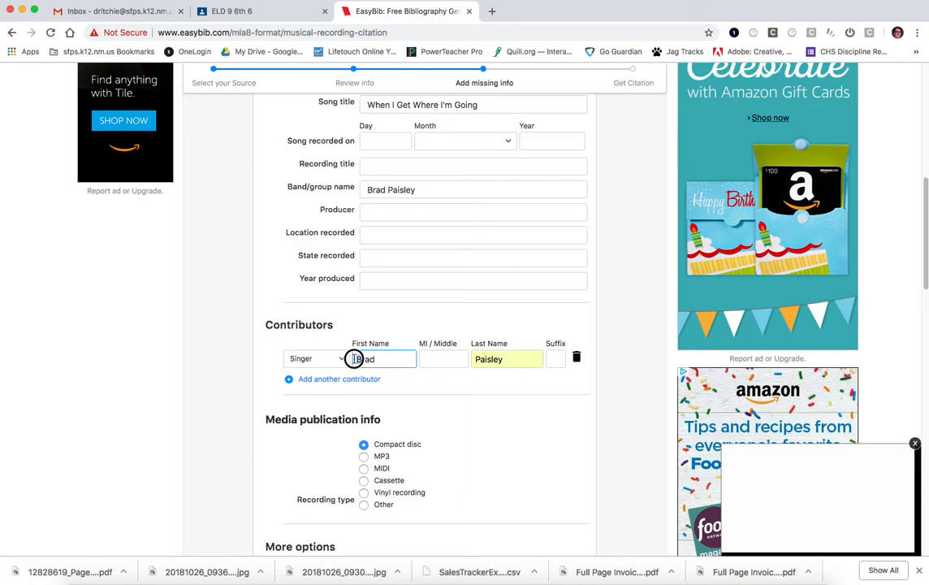
click(479, 359)
click(421, 382)
Set the recording type to Other and complete the musical recording citation.
scroll(418, 382, down, 2)
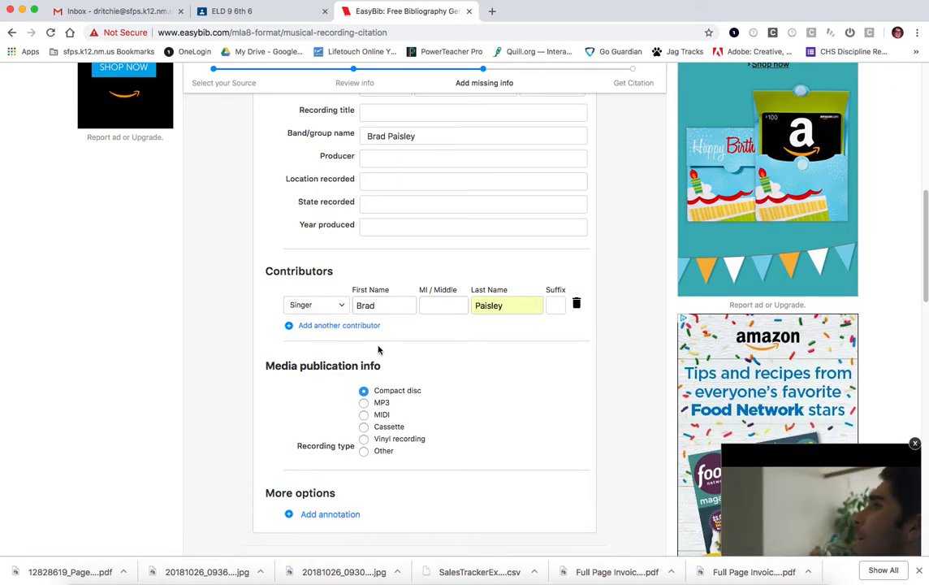
scroll(310, 382, down, 1)
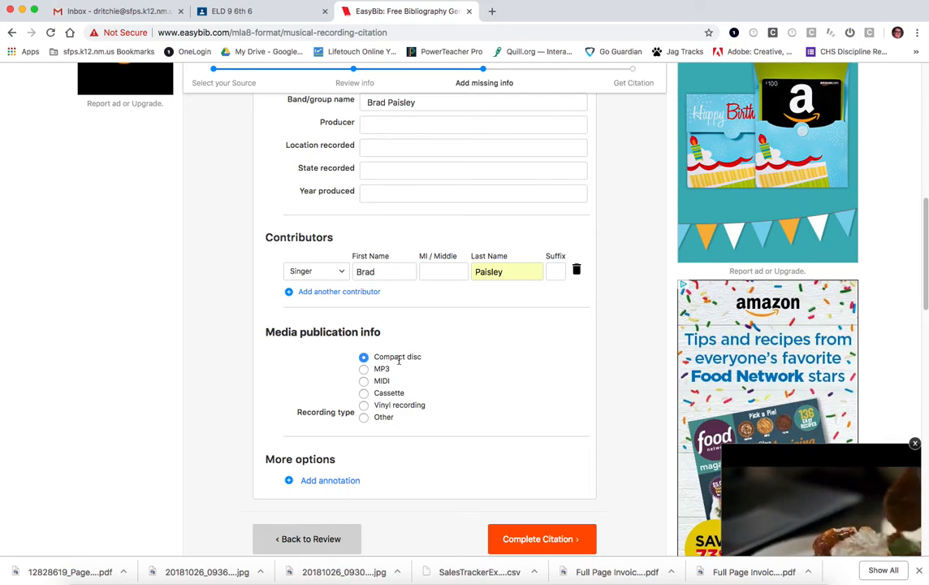
click(364, 419)
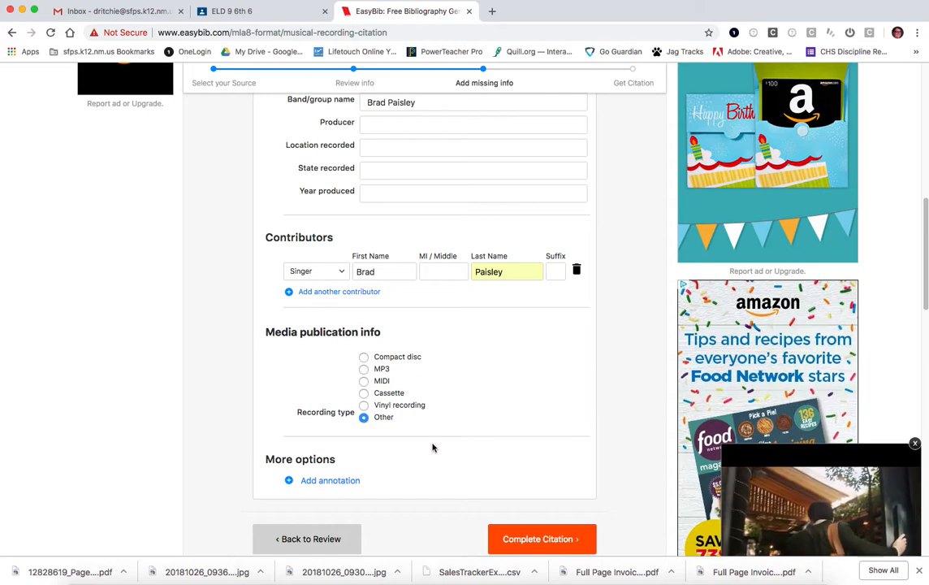
scroll(432, 448, down, 2)
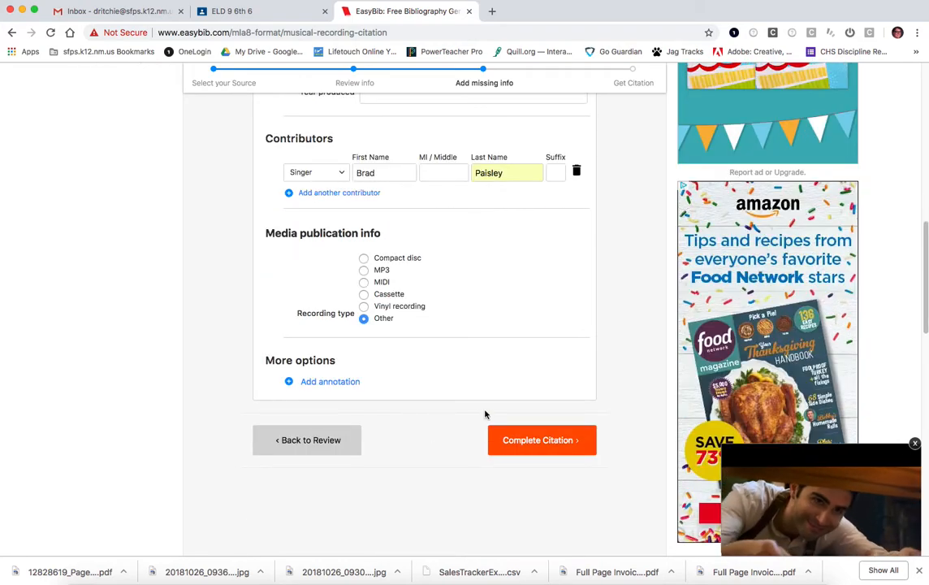
click(535, 445)
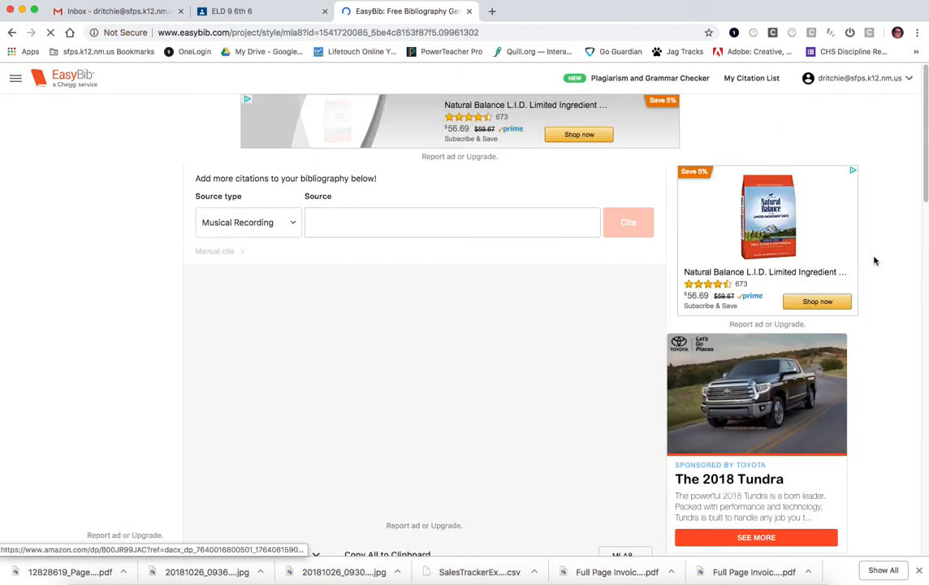
Review the new "When I Get Where I'm Going" entry in the PoW #11 citation list.
drag(920, 191, 902, 335)
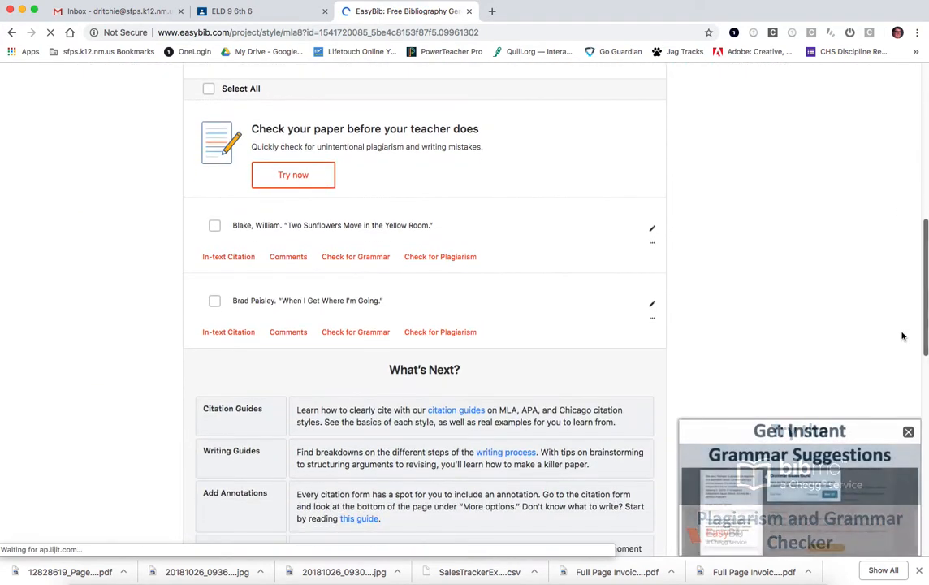
drag(383, 302, 232, 297)
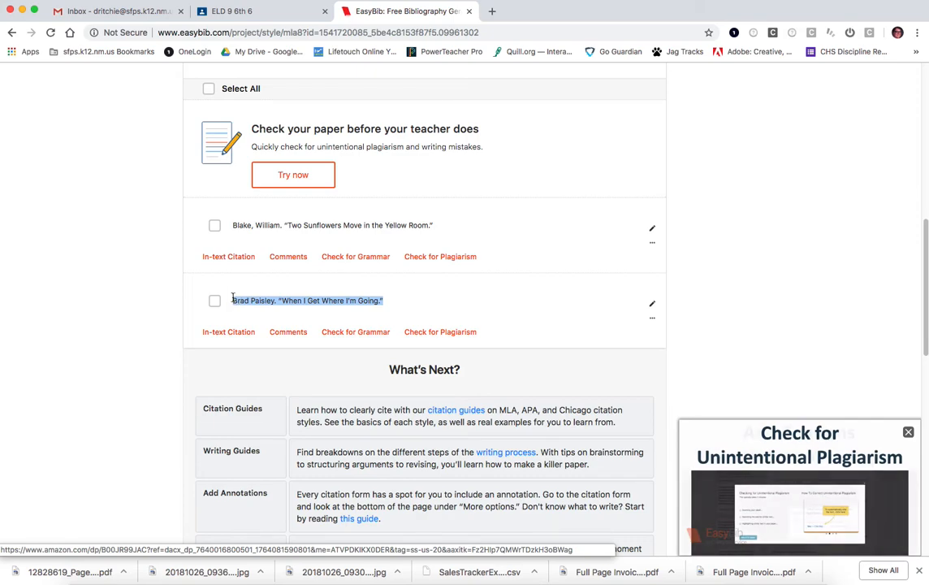
click(406, 311)
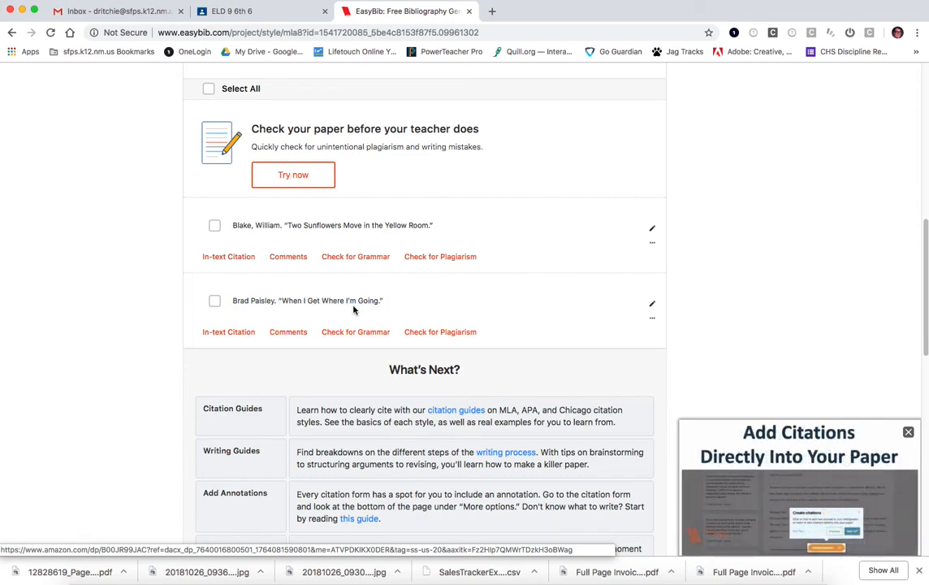
Export the citation list in the Copy & Paste format and copy the entire Works Cited text.
scroll(405, 315, up, 2)
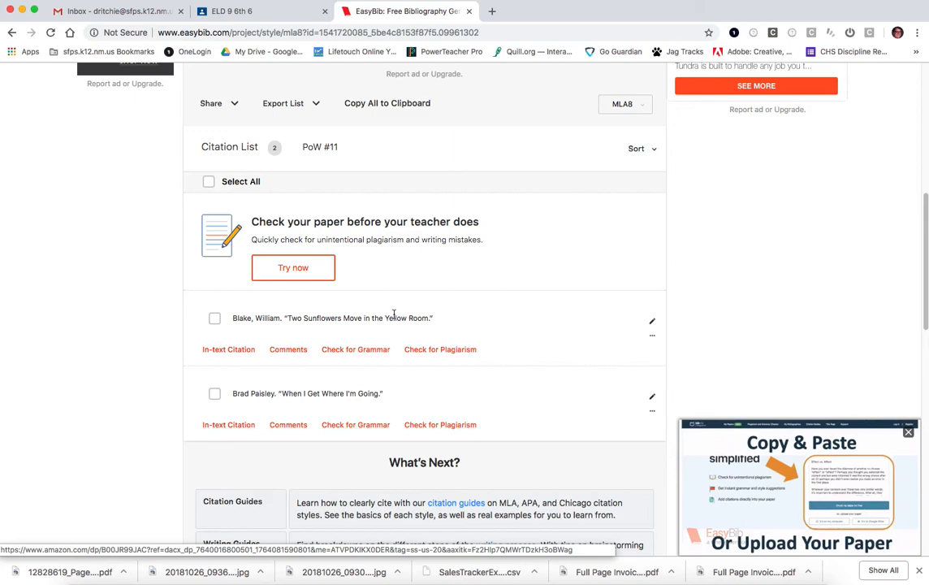
click(280, 107)
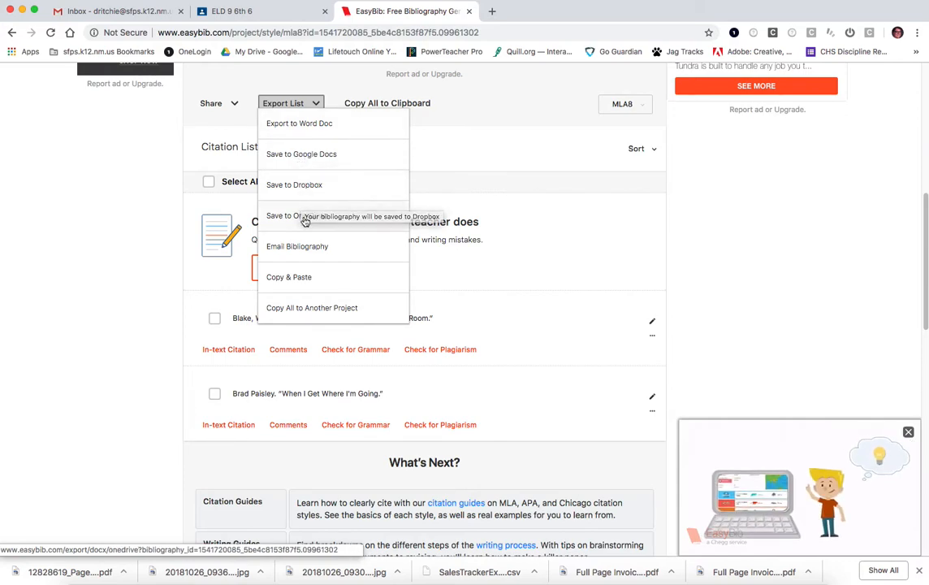
click(301, 286)
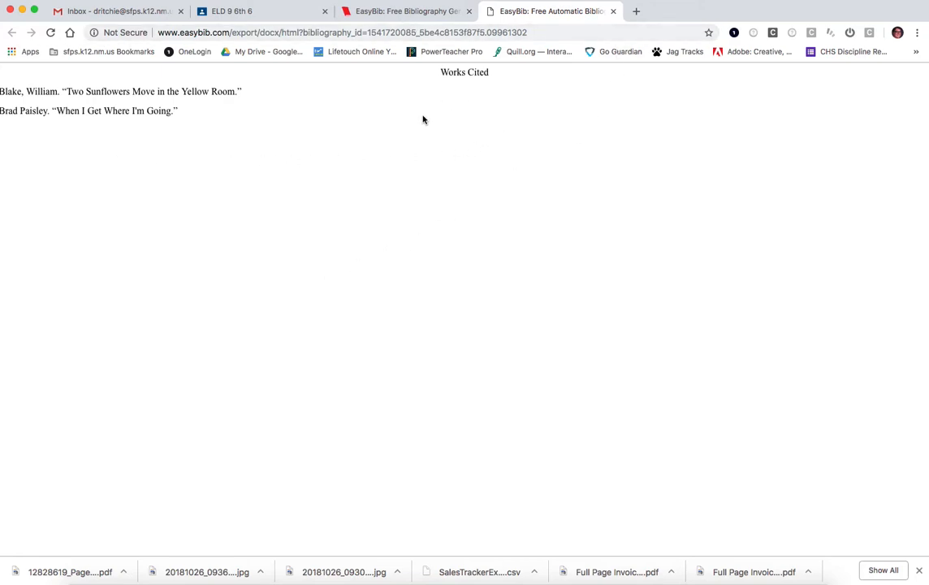
key(super+a)
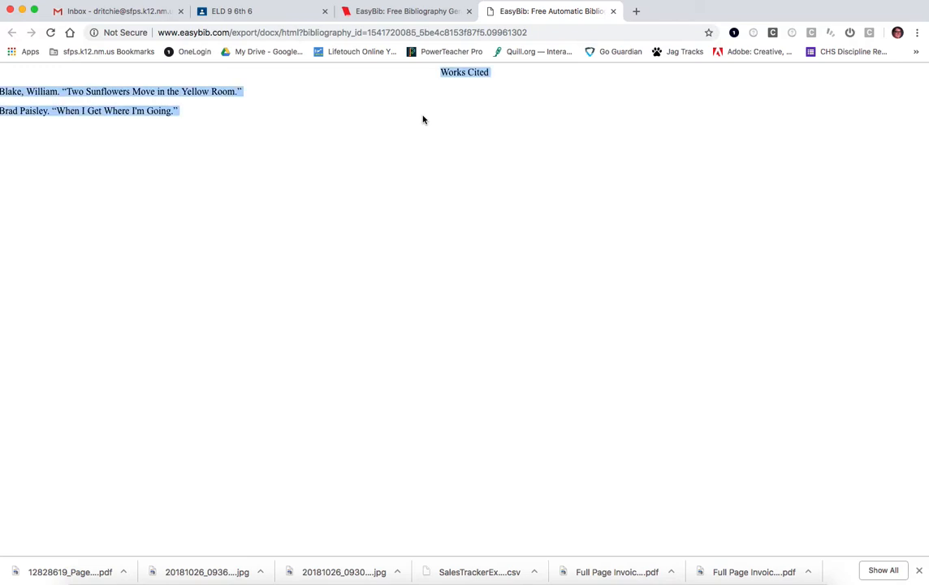
Search the web for grammarly in a new browser tab and open the Grammarly website.
click(636, 11)
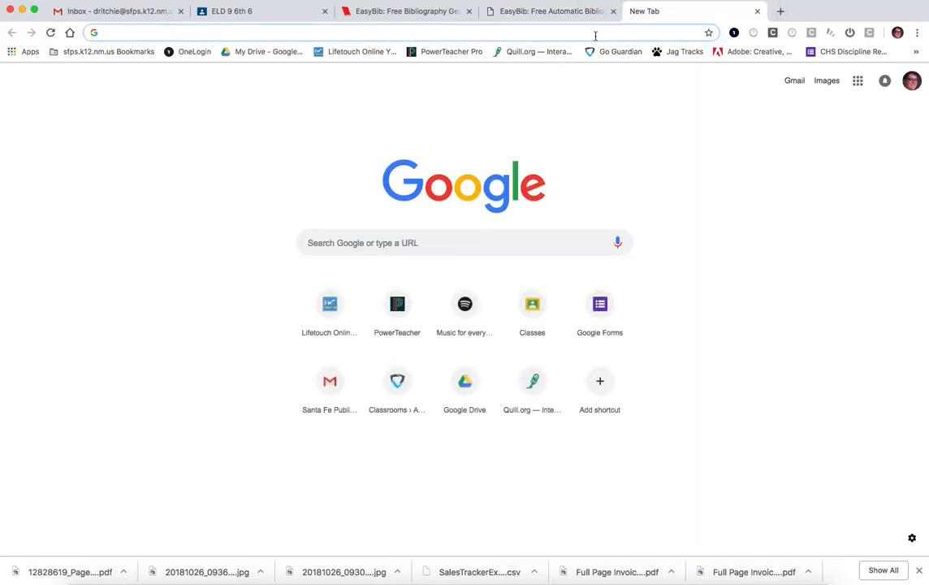
text(grammarly)
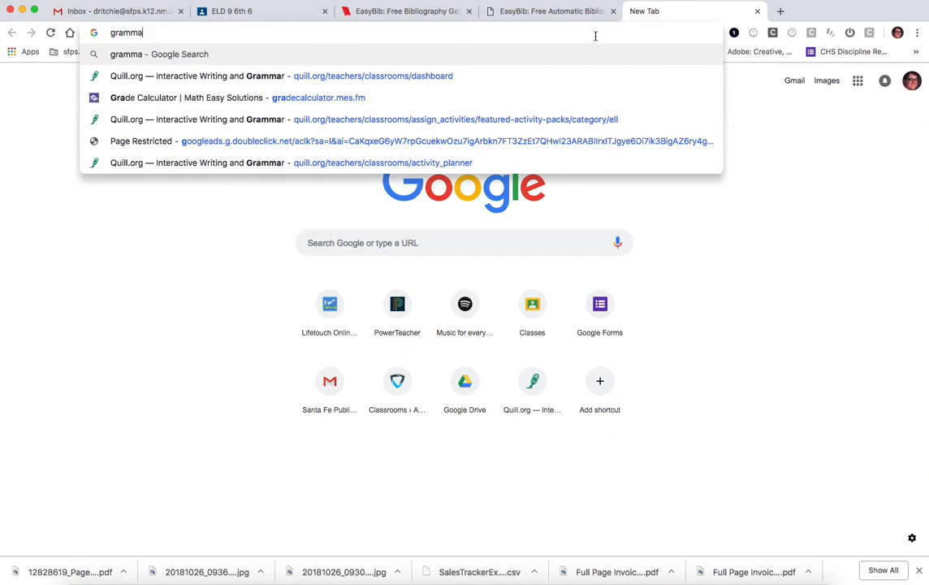
key(Return)
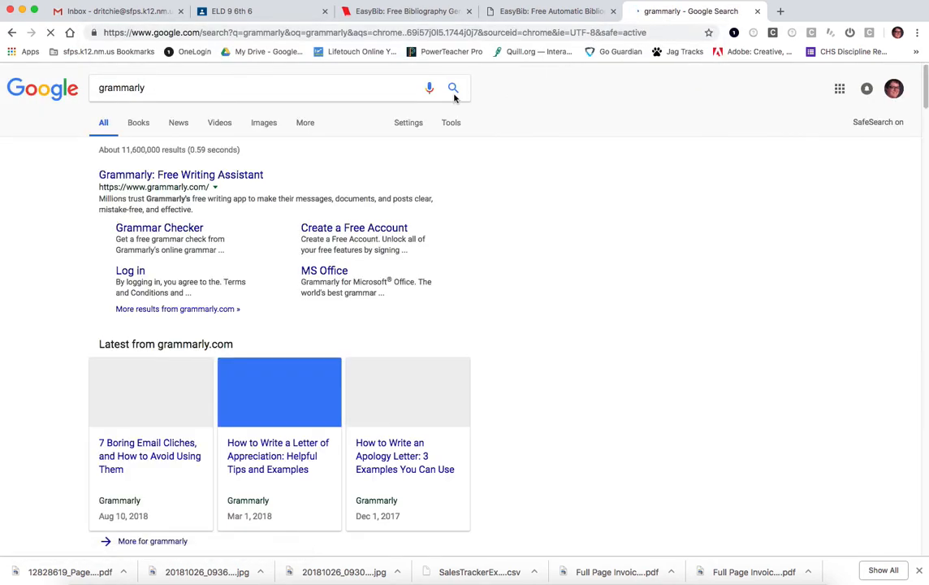
click(230, 178)
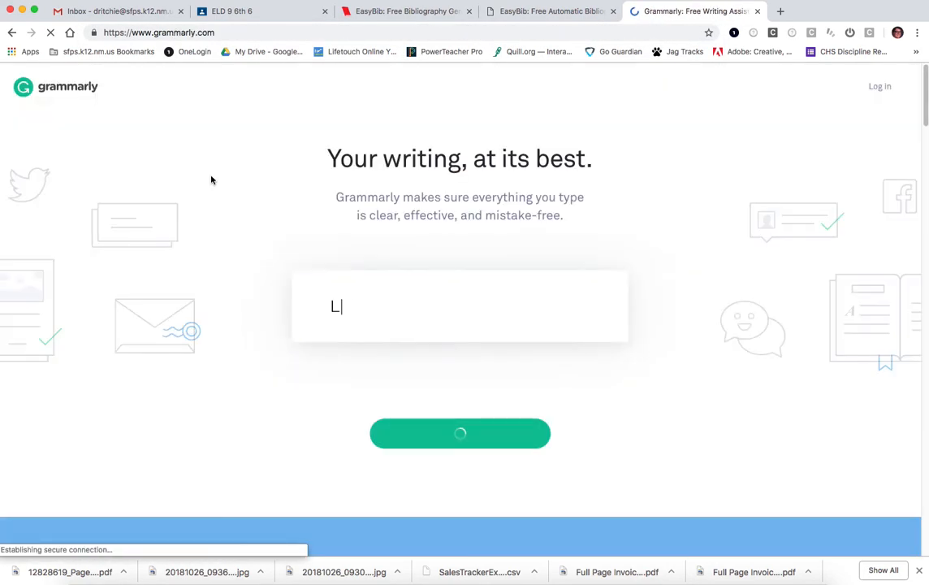
Log in to Grammarly with the school Google account, entering the account password.
click(883, 86)
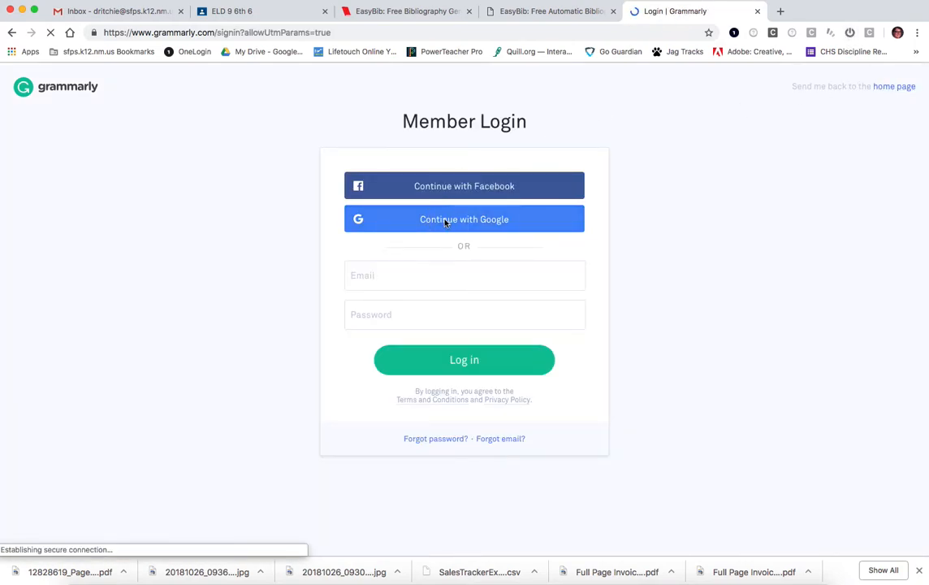
click(446, 220)
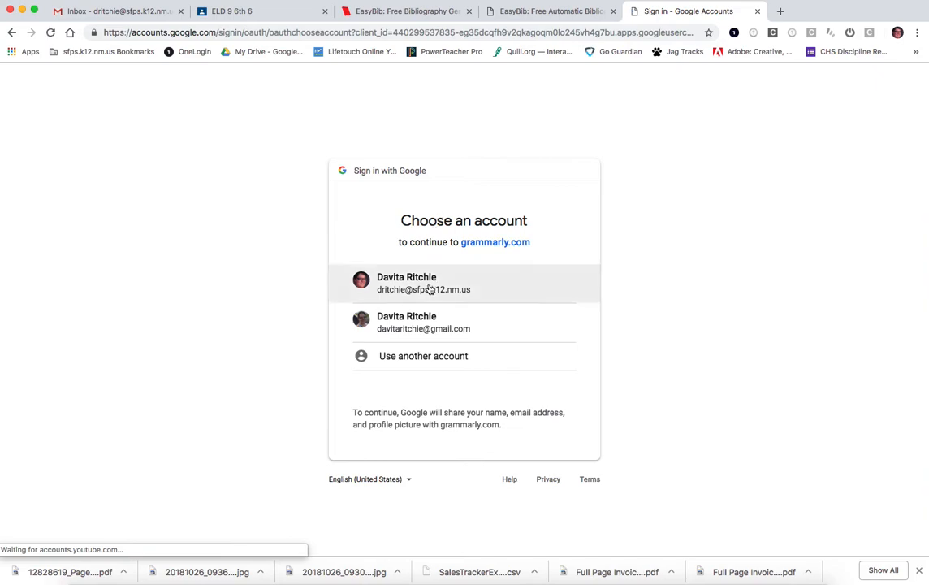
click(431, 283)
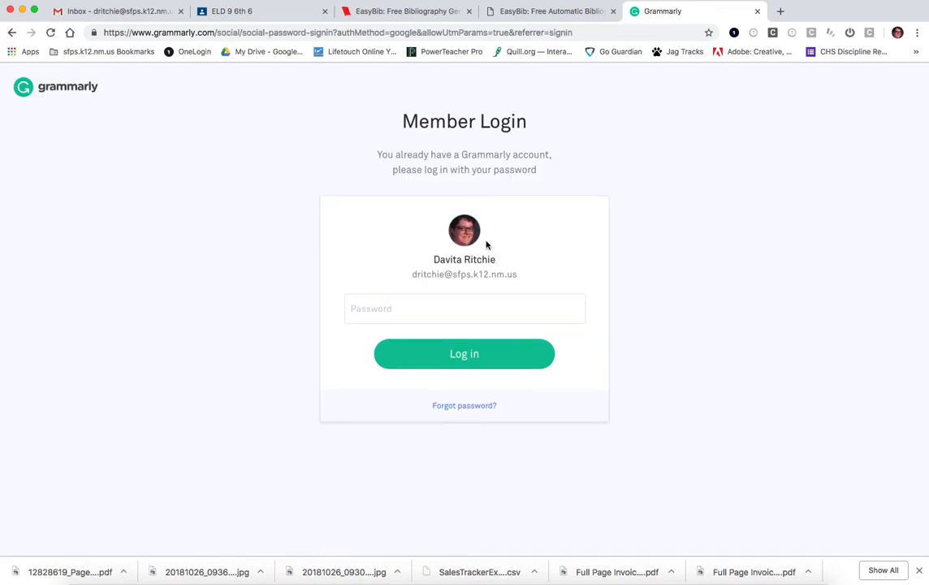
click(439, 308)
text(•••••••••)
key(Return)
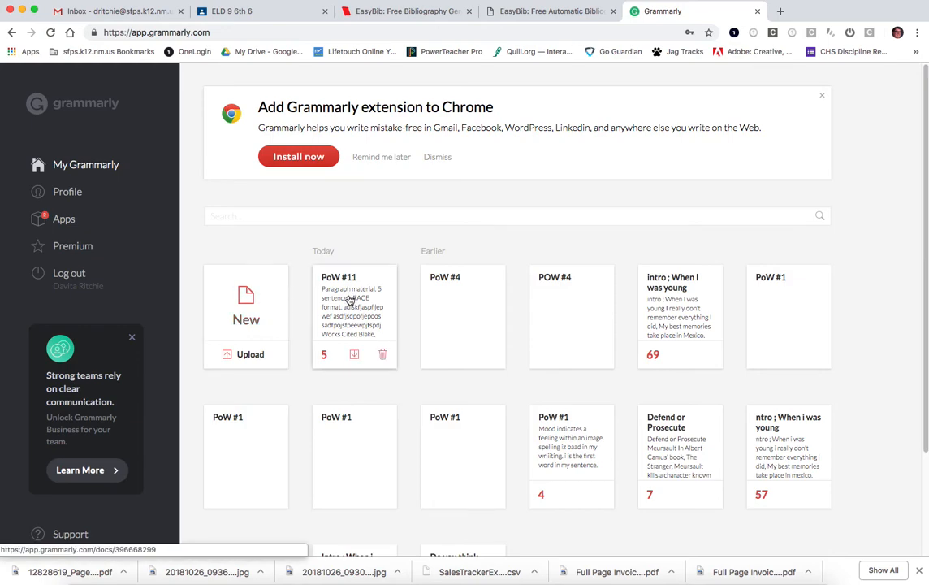
Create a new Grammarly document titled "PoW #11" and paste the copied Works Cited text into its body.
click(245, 305)
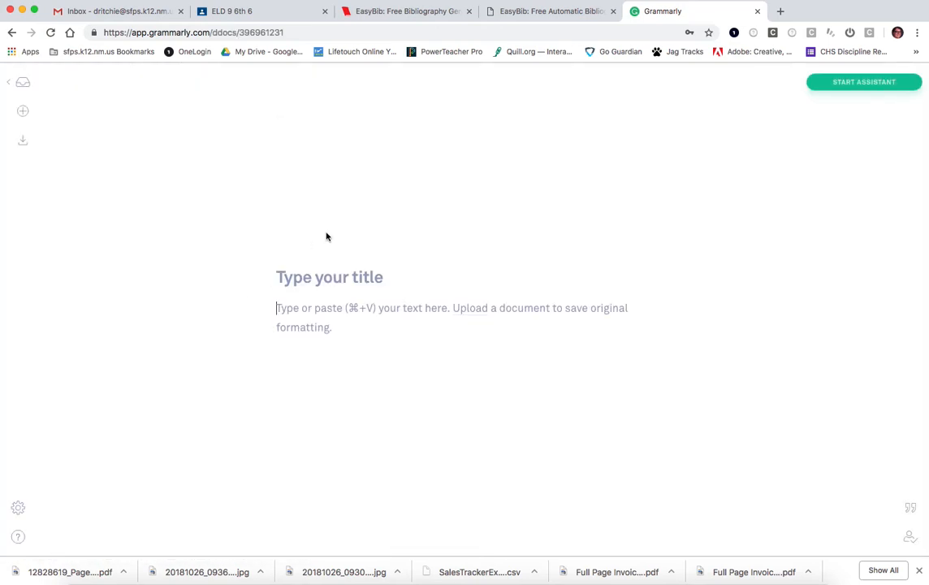
text(PoW)
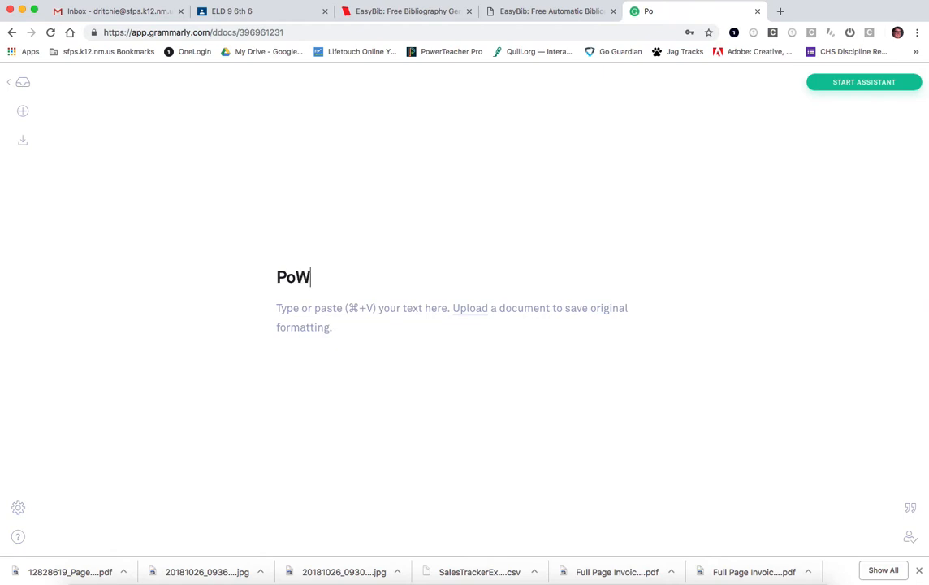
text( #11)
key(super+v)
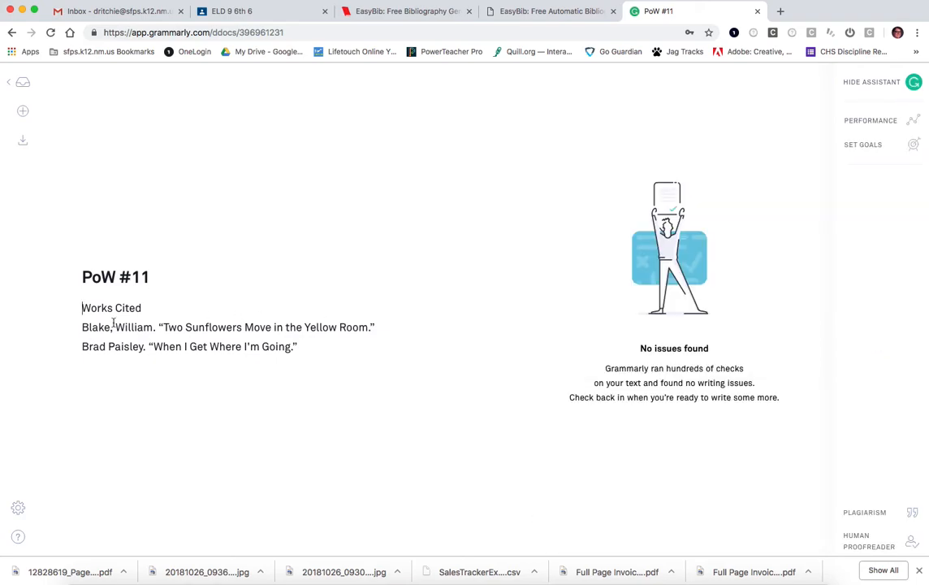
Insert the line "Paragraph information. RACE. 2 C's" above the Works Cited heading, separated from it by a blank line.
click(83, 308)
key(Return)
key(Return)
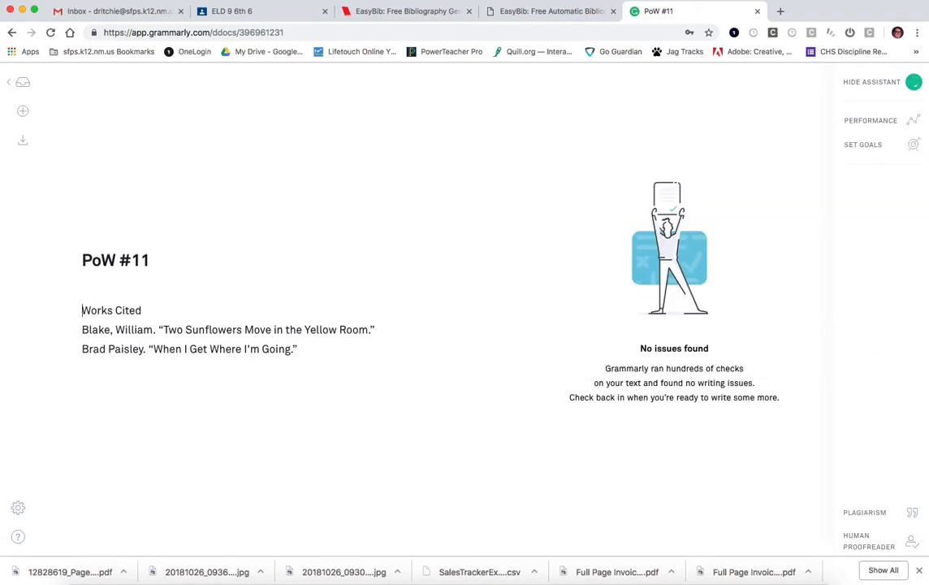
text(Paragraph)
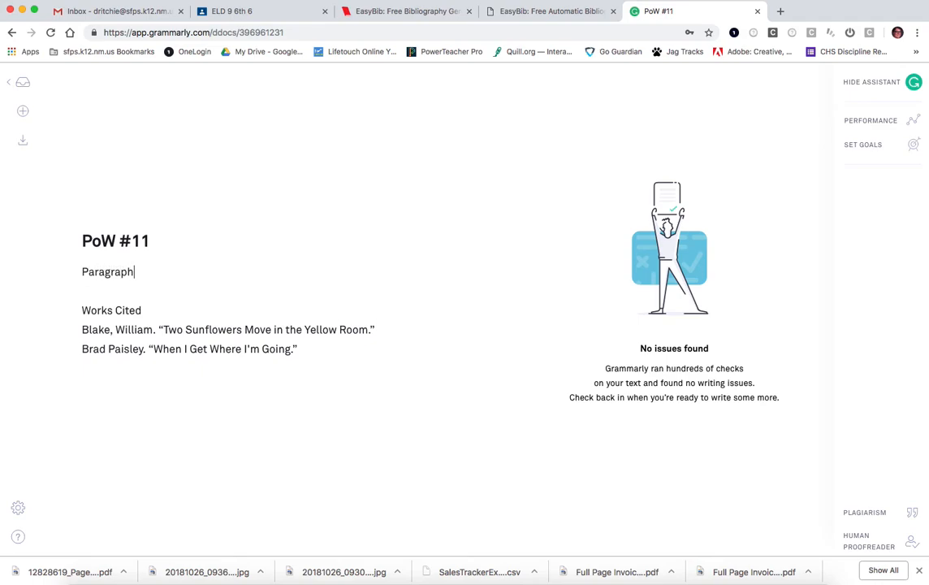
text( information. RACE. 2 C's)
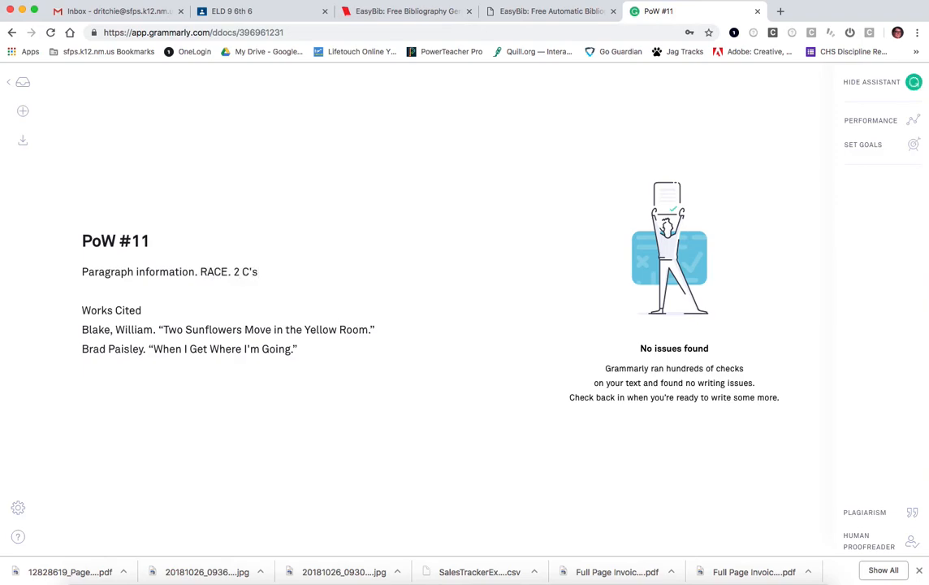
Extend the paragraph line above Works Cited with "MLA in-text or embedded." after "2 C's".
text(MLA in-text orembedder)
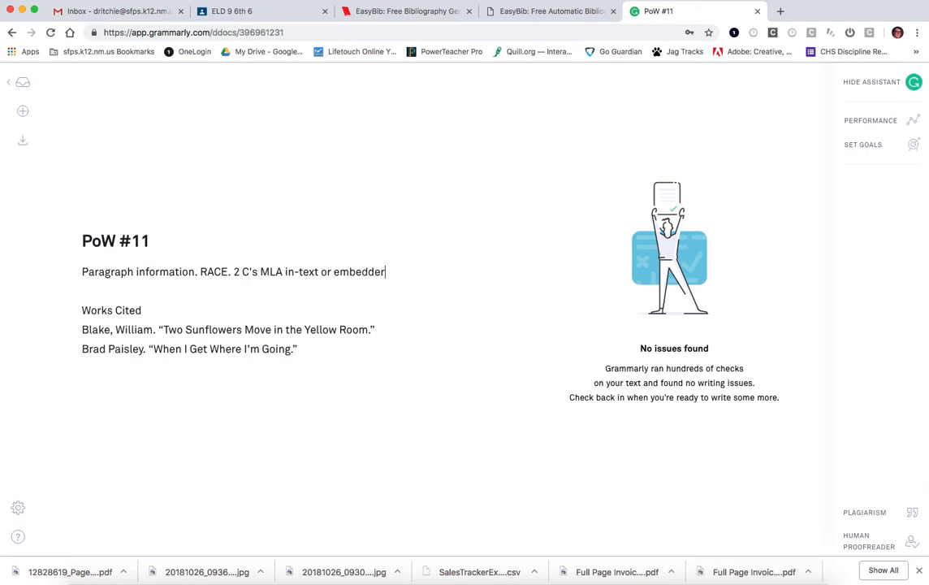
key(BackSpace)
text(d.)
drag(86, 333, 383, 336)
click(292, 348)
click(81, 349)
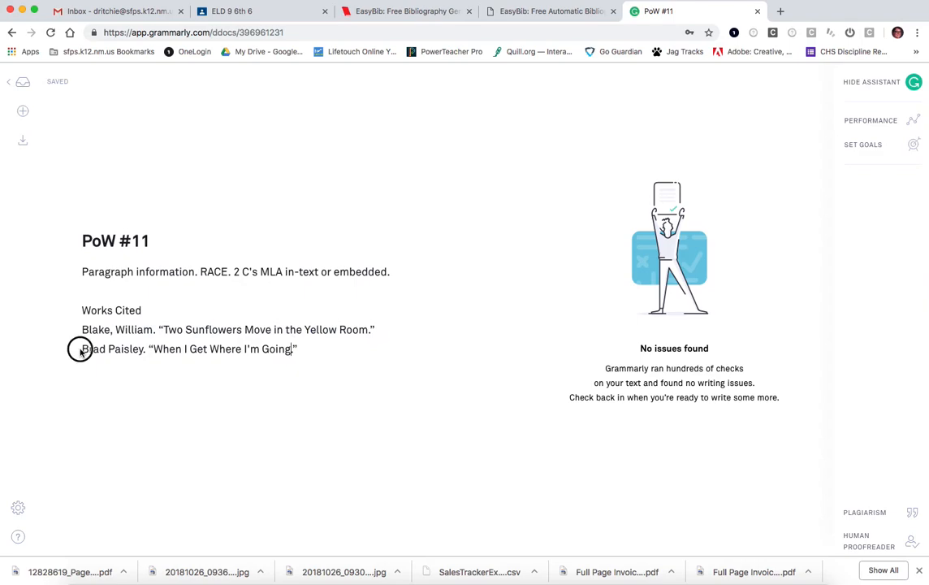
drag(82, 348, 298, 348)
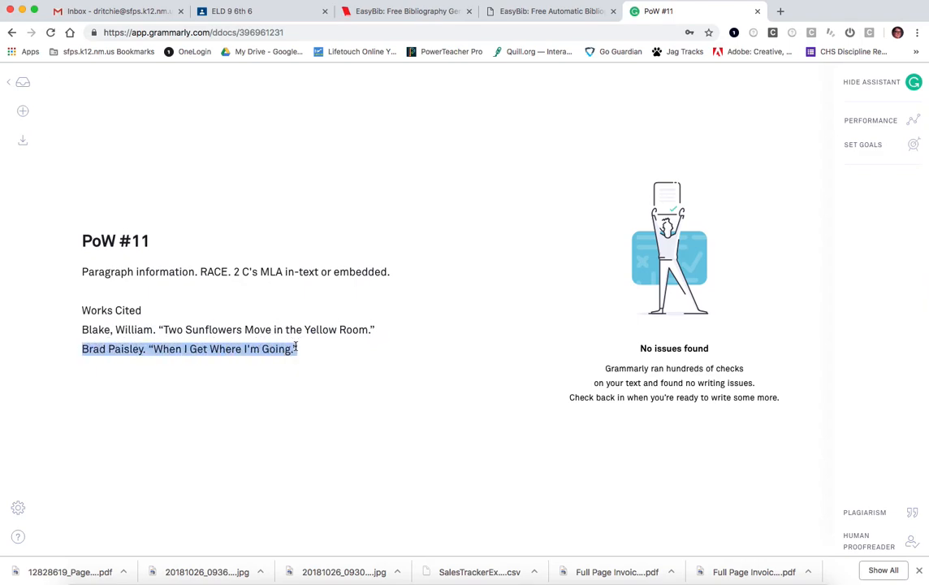
click(298, 349)
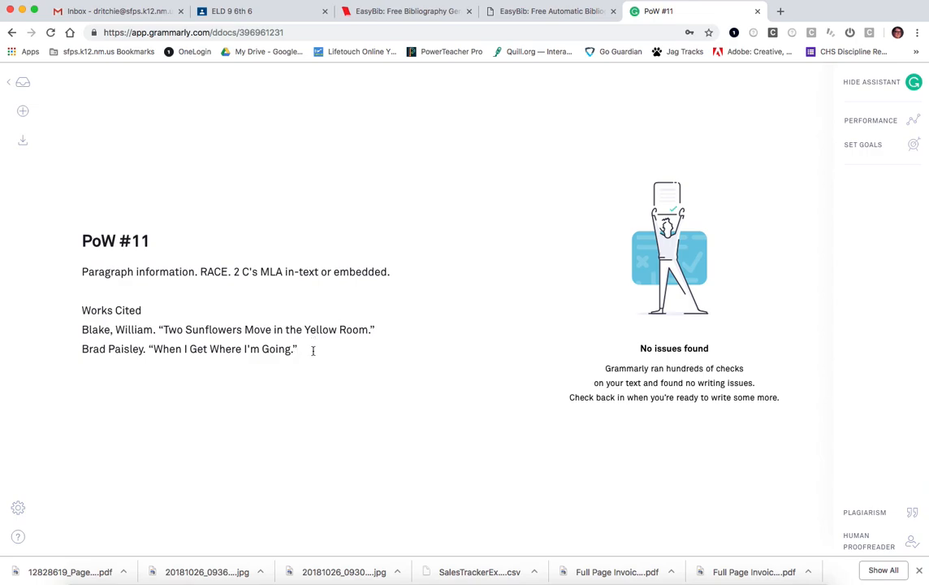
Copy the entire body text of the PoW #11 document and switch to the ELD 4 7th class in Google Classroom.
key(super+a)
key(super+c)
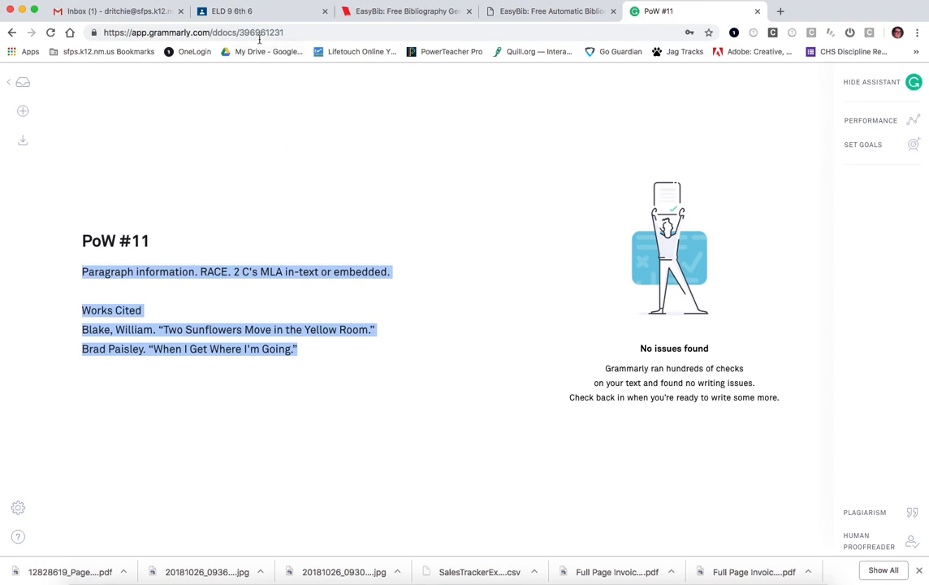
click(248, 12)
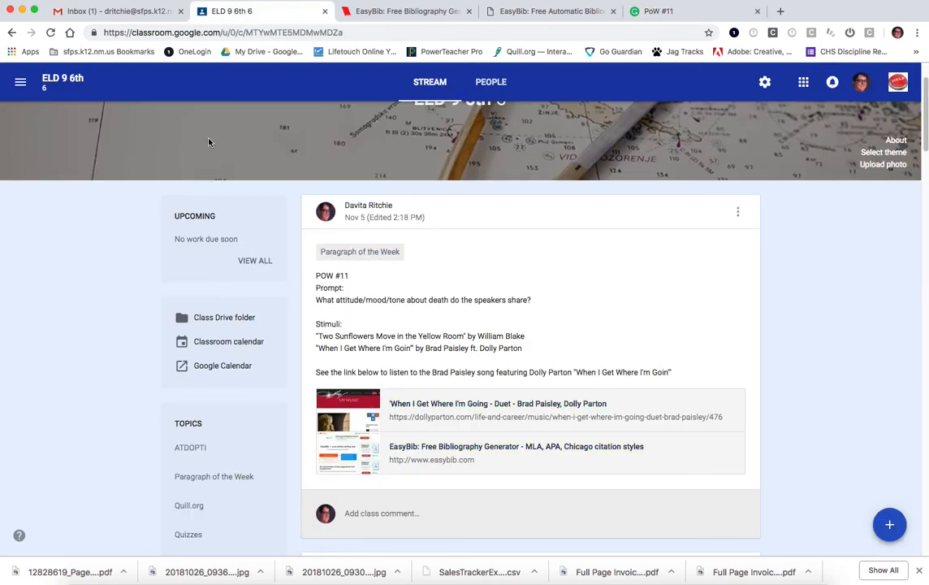
click(20, 81)
click(91, 408)
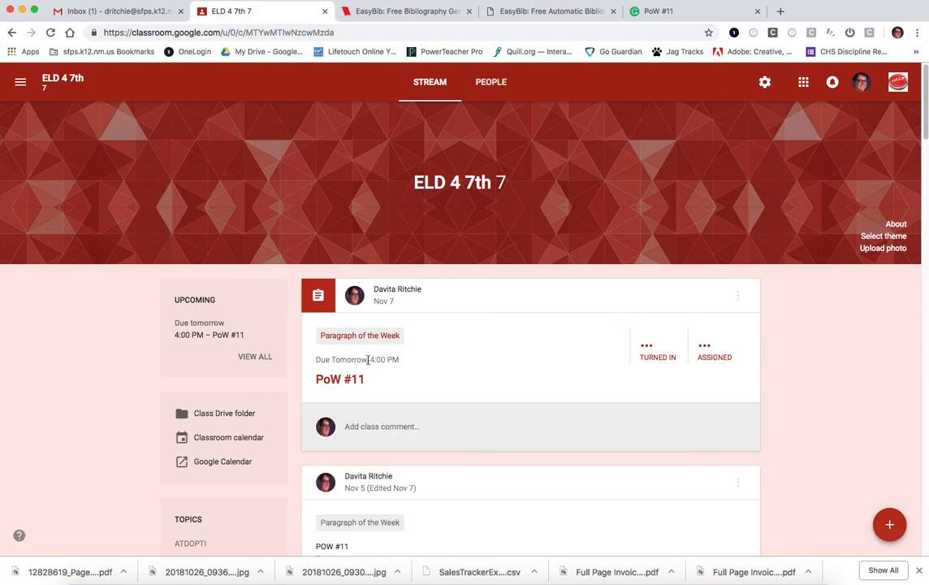
Paste the copied paragraph and Works Cited text into a class comment on the PoW #11 assignment.
click(384, 431)
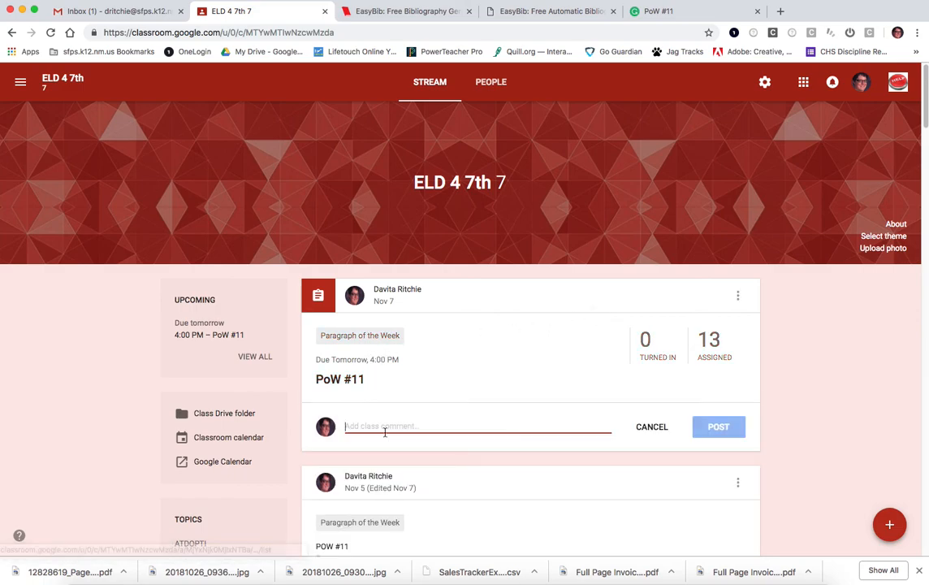
key(super+v)
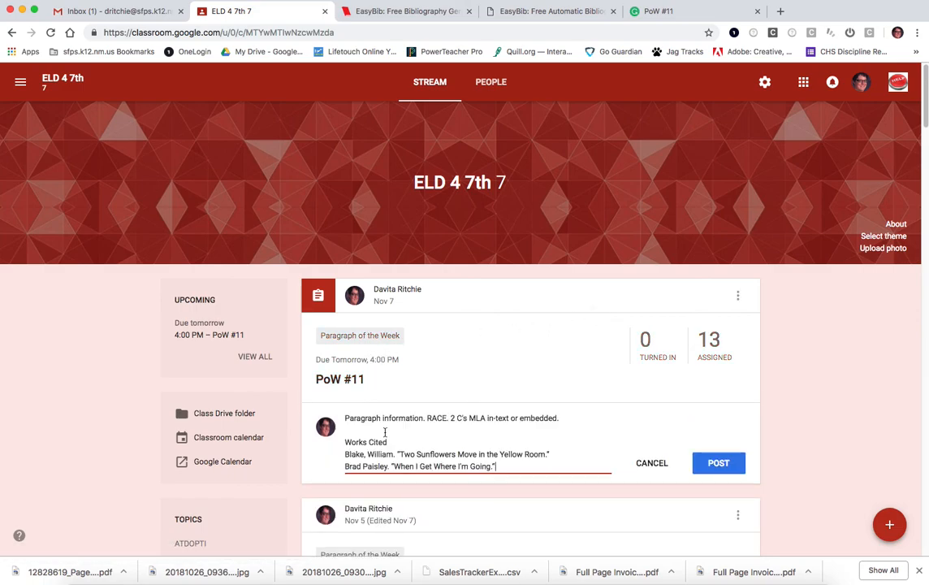